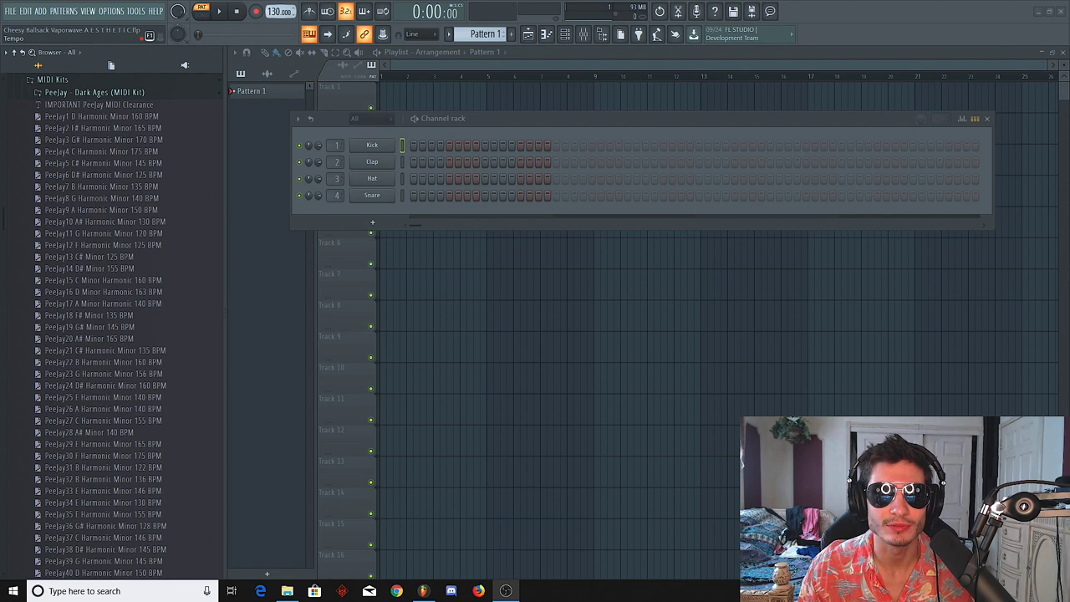
# Scroll the transport tempo display from 130 down to 100.000 BPM.
pyautogui.scroll(-7, 279, 11)
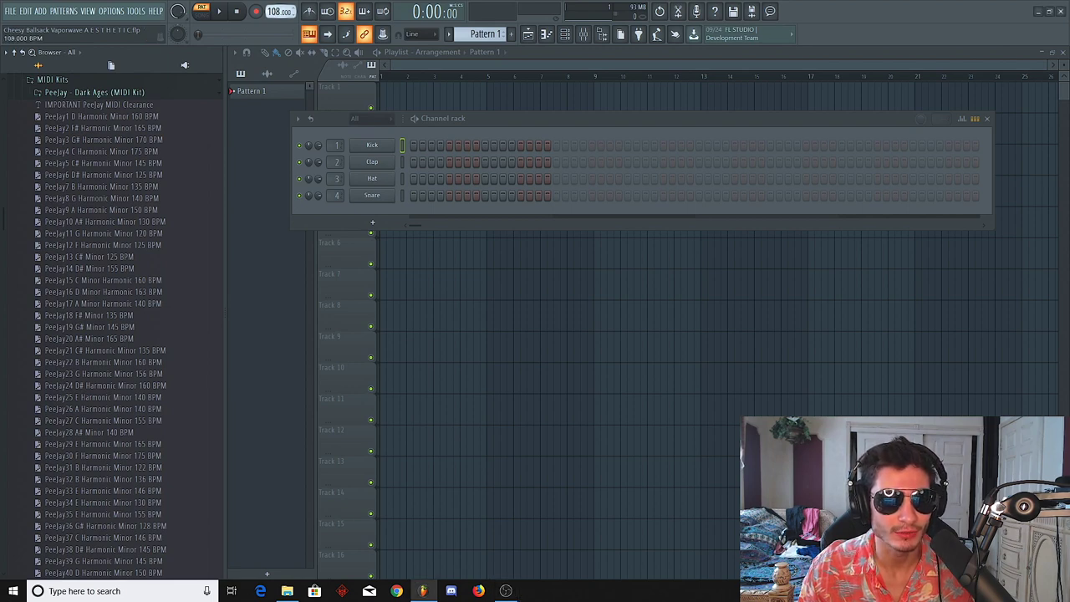
pyautogui.scroll(-6, 280, 11)
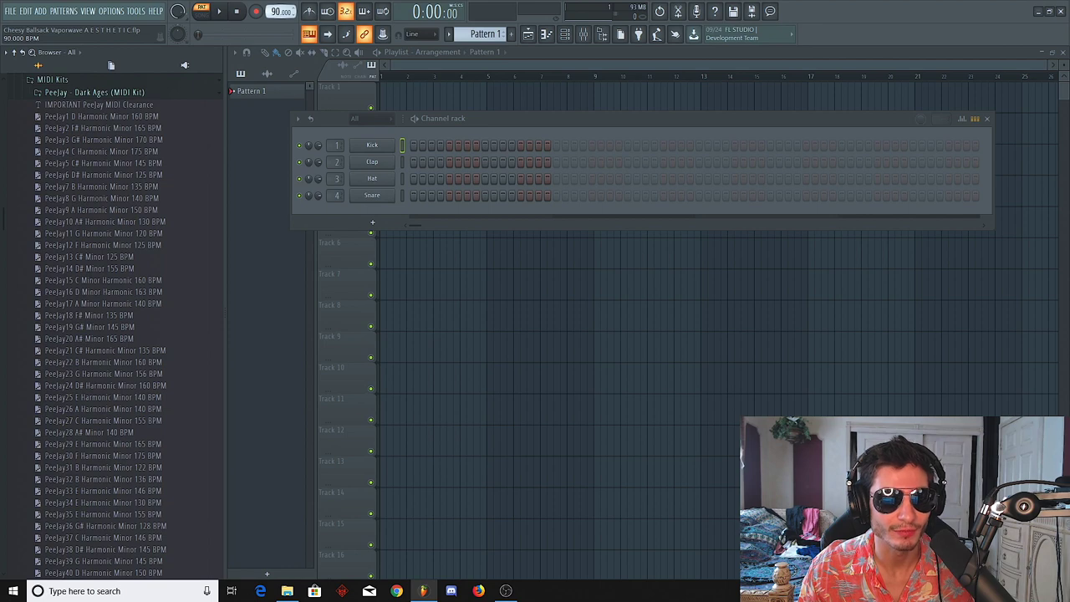
pyautogui.scroll(3, 280, 11)
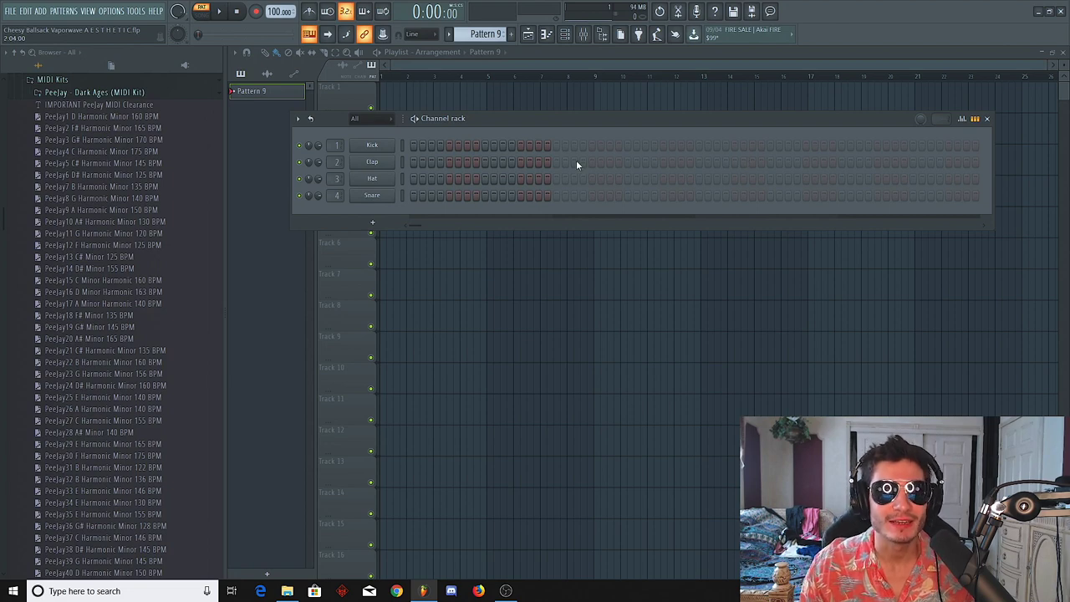
# Insert a TAL-U-NO-LX-V2 channel from the Kick channel's menu and position its window.
pyautogui.rightClick(385, 148)
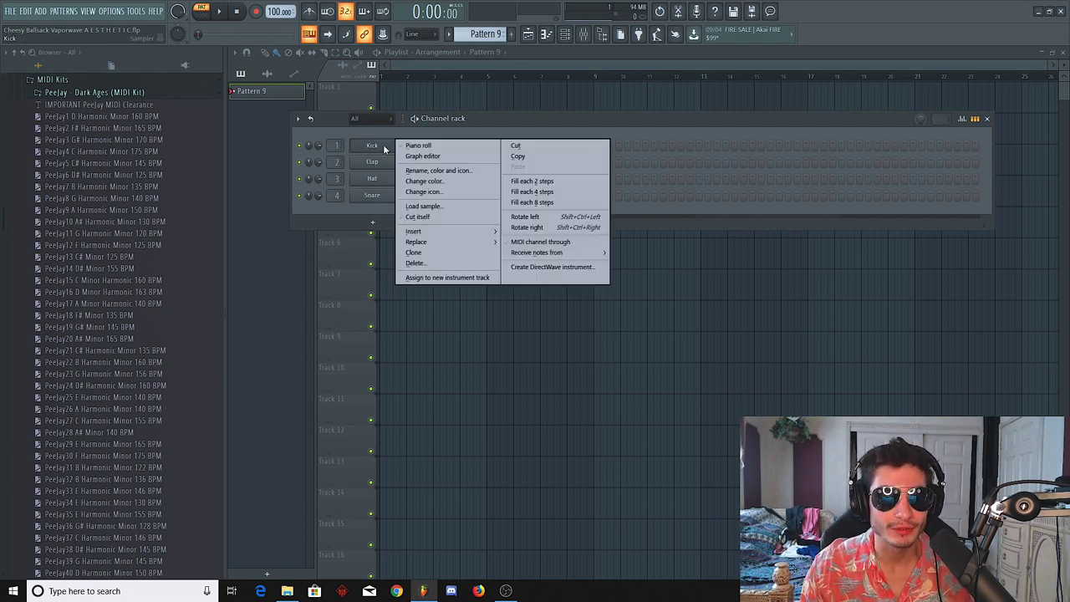
pyautogui.moveTo(414, 232)
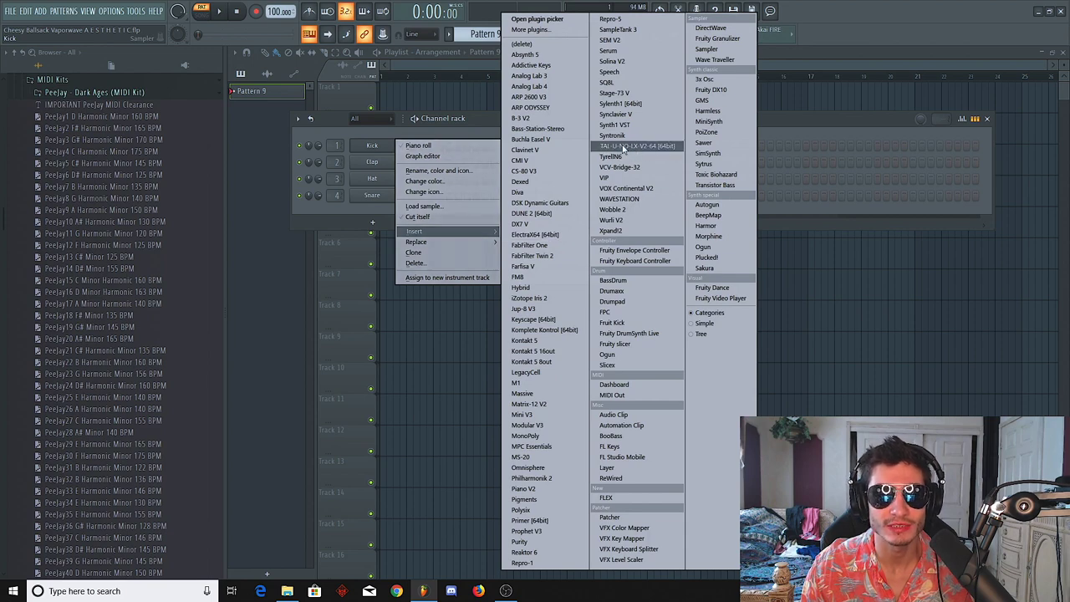
pyautogui.click(622, 148)
pyautogui.moveTo(546, 104); pyautogui.dragTo(573, 104)
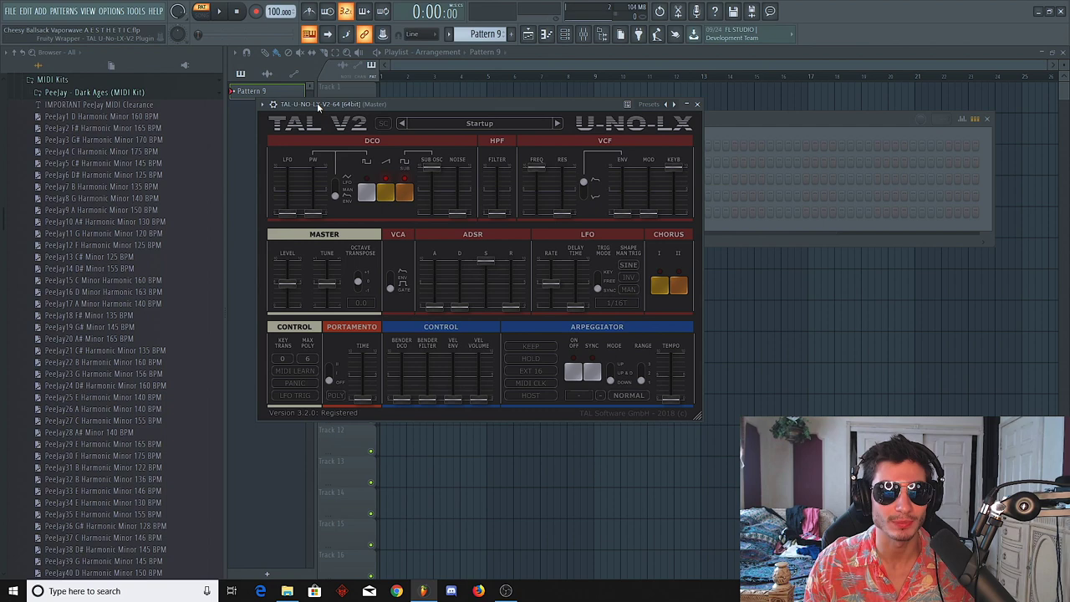
# Lower the VCF cutoff, raise the VCF envelope amount, set sustain to 0, and switch the VCA to Env.
pyautogui.moveTo(318, 106)
pyautogui.mouseDown()
pyautogui.moveTo(306, 121)
pyautogui.moveTo(298, 111)
pyautogui.mouseUp()
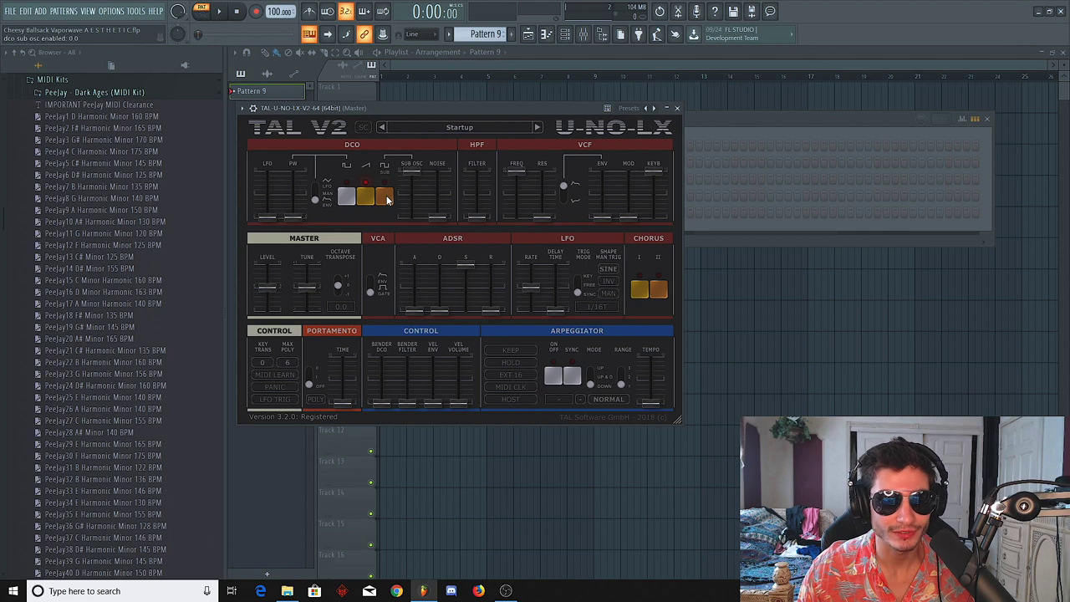
pyautogui.moveTo(409, 177); pyautogui.dragTo(408, 175)
pyautogui.moveTo(519, 170); pyautogui.dragTo(519, 182)
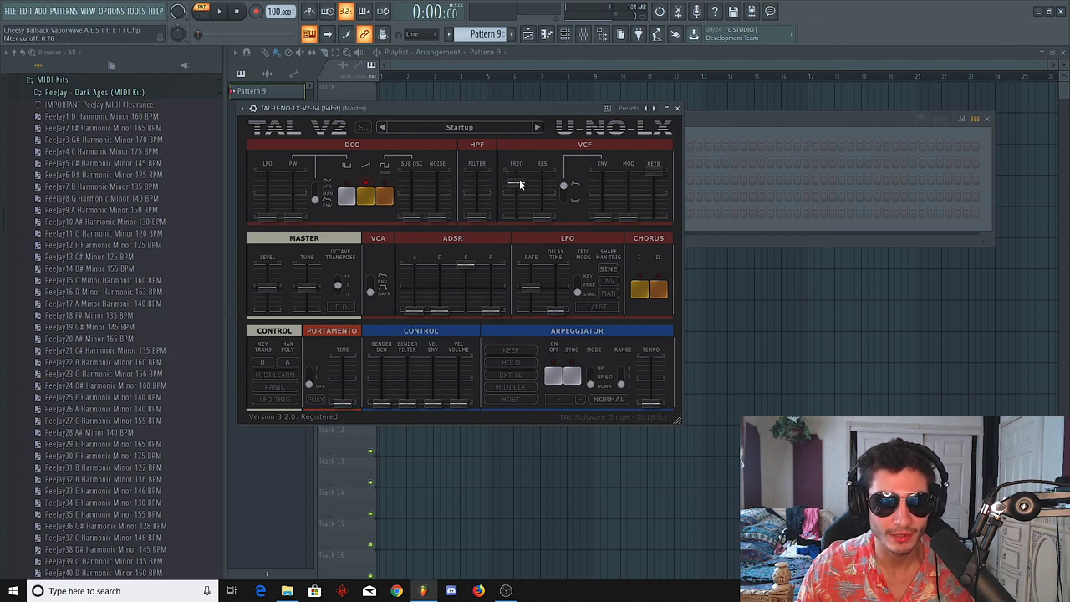
pyautogui.moveTo(607, 219); pyautogui.dragTo(606, 197)
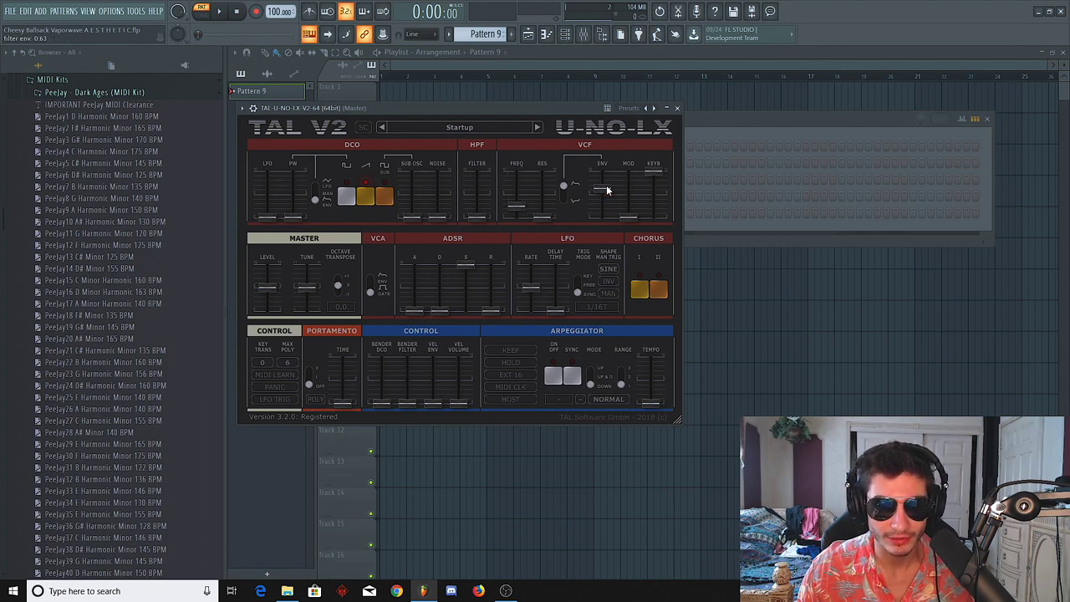
pyautogui.moveTo(471, 262); pyautogui.dragTo(441, 289)
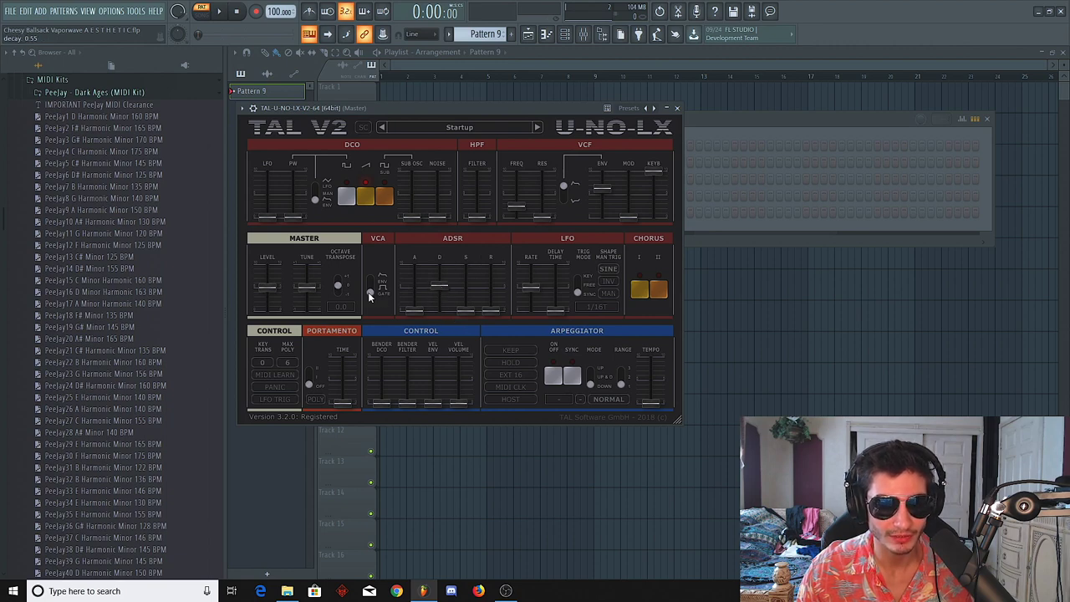
pyautogui.moveTo(370, 296); pyautogui.dragTo(372, 270)
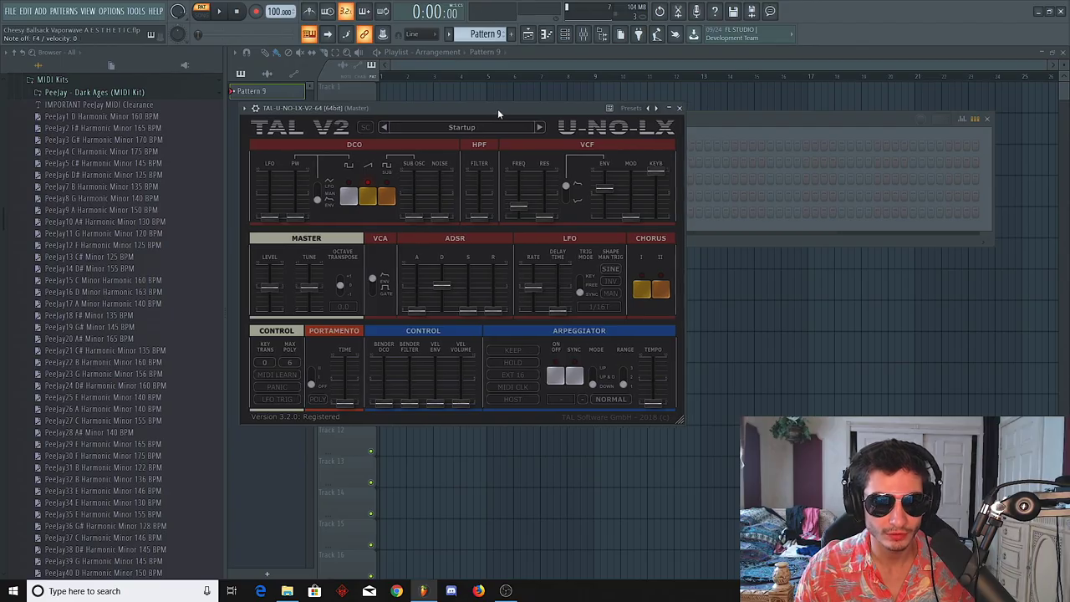
# Trim the filter envelope amount slightly and enable Chorus II.
pyautogui.moveTo(497, 109); pyautogui.dragTo(506, 110)
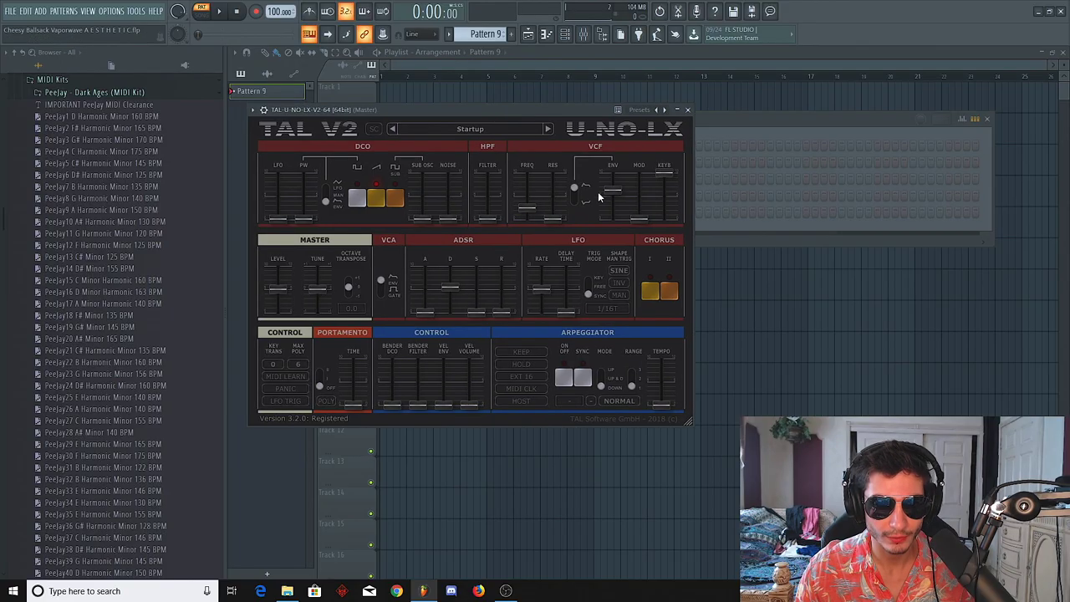
pyautogui.moveTo(613, 190); pyautogui.dragTo(613, 195)
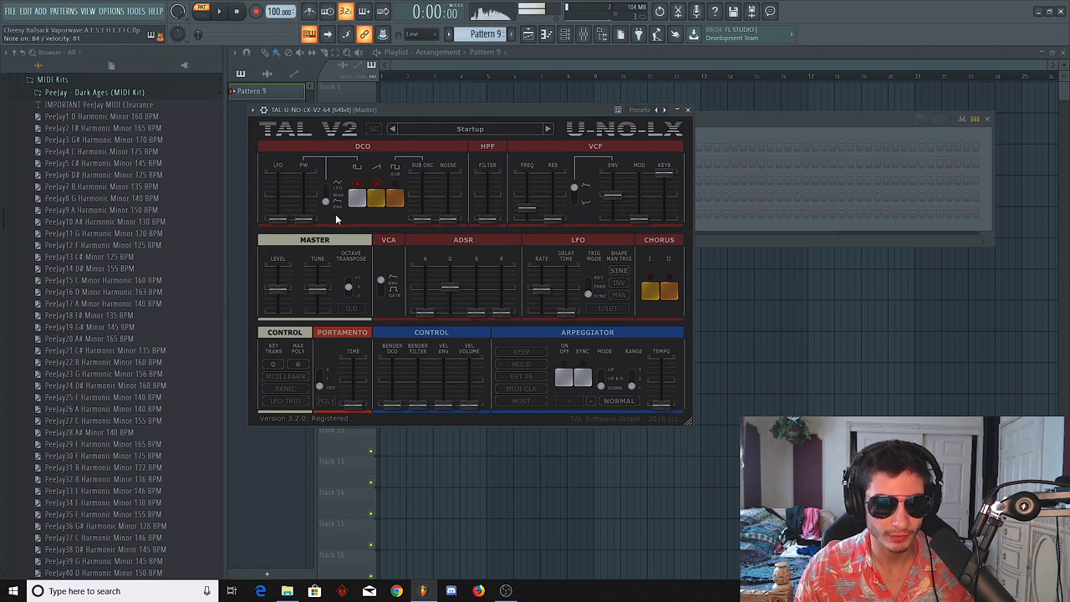
pyautogui.click(668, 292)
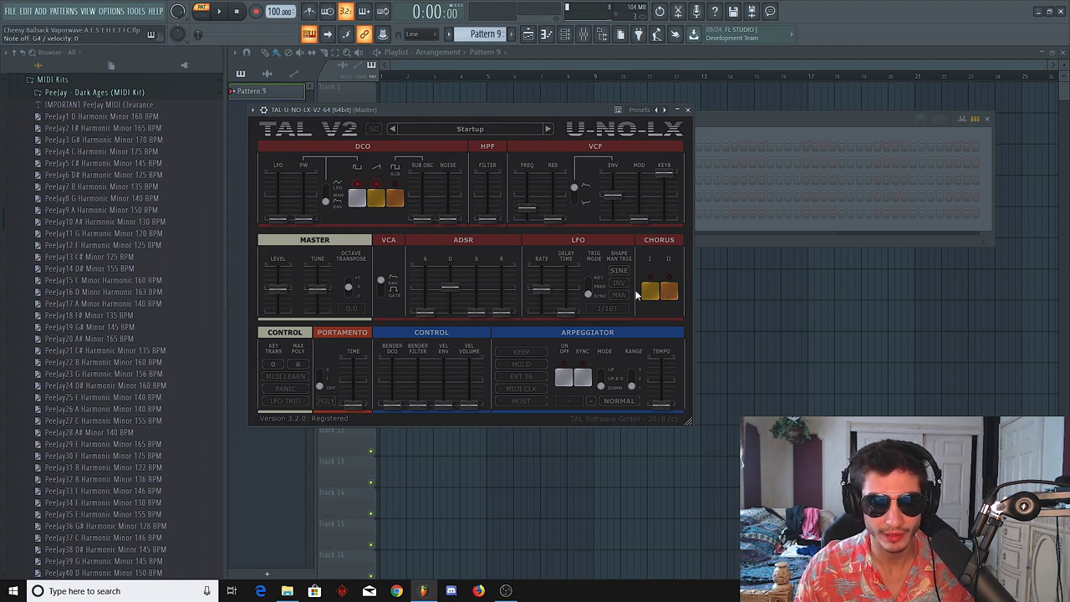
pyautogui.click(673, 295)
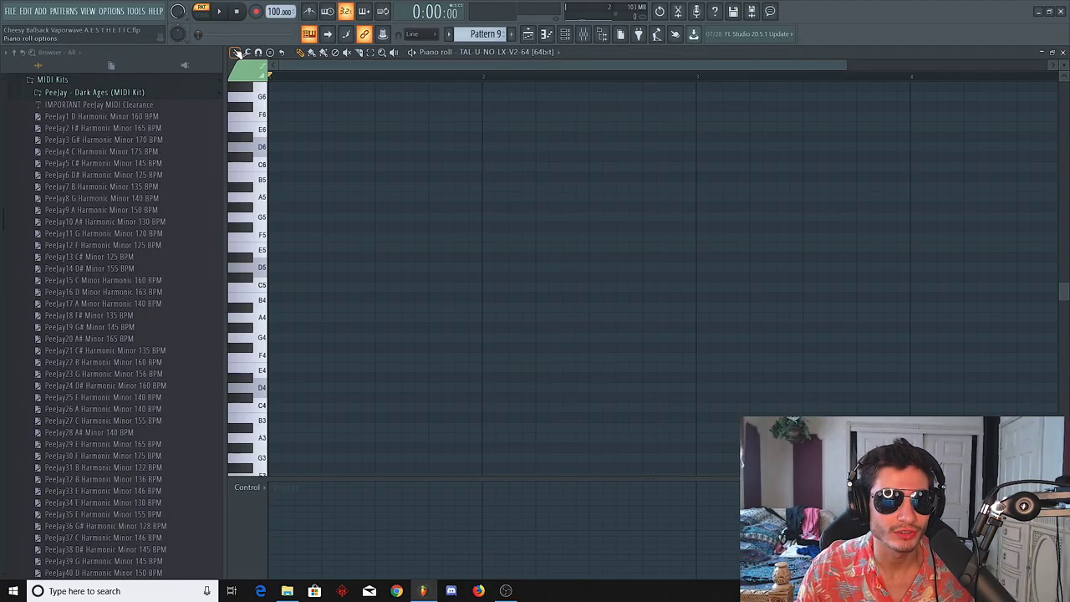
# Turn on piano roll scale highlighting for G natural minor with root note G.
pyautogui.click(236, 52)
pyautogui.moveTo(259, 119)
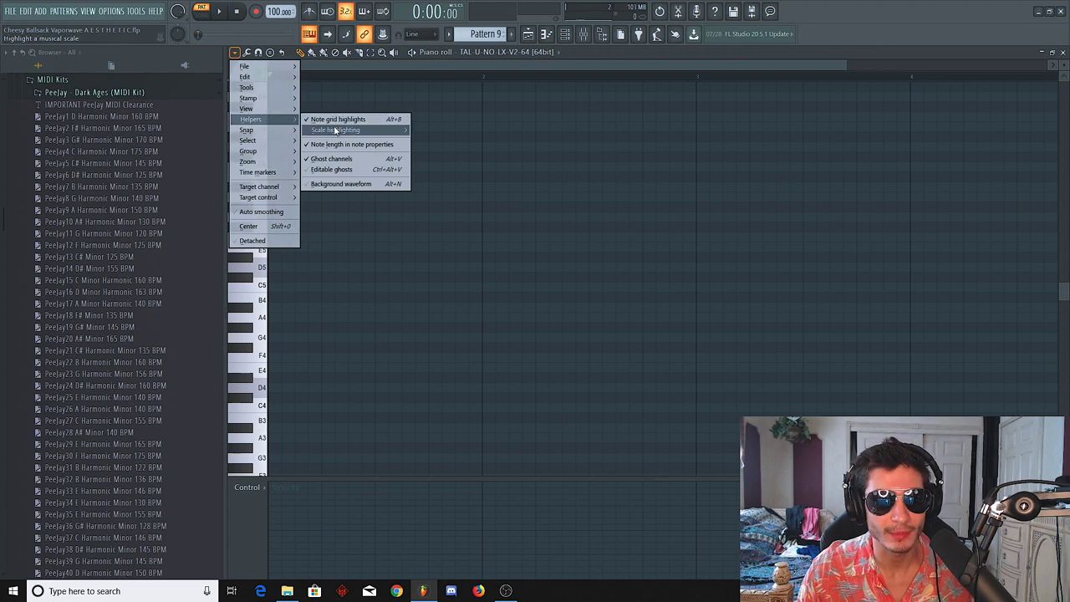
pyautogui.moveTo(385, 133)
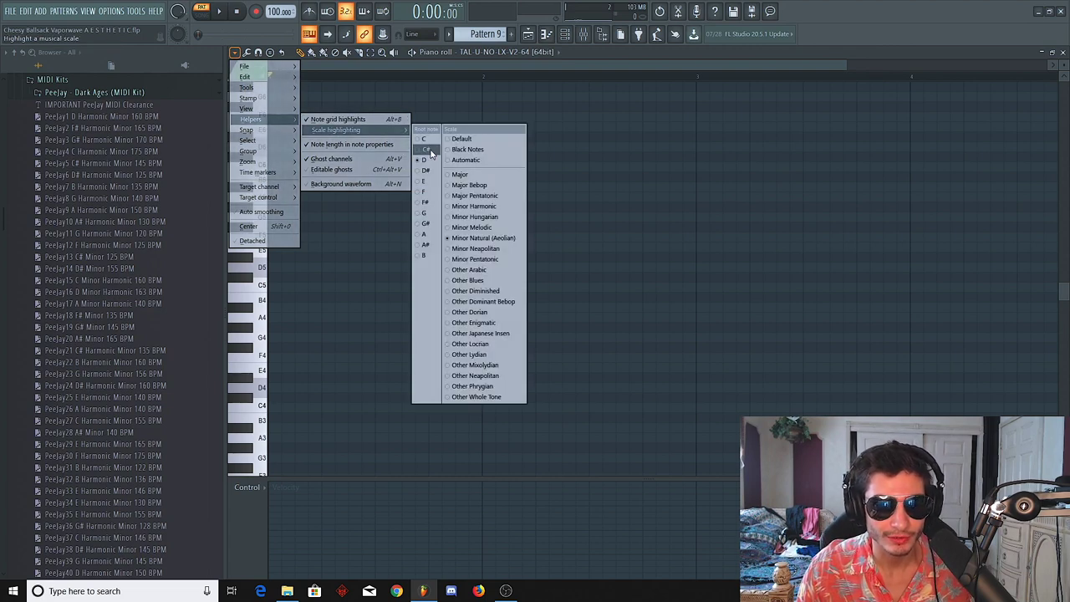
pyautogui.click(427, 214)
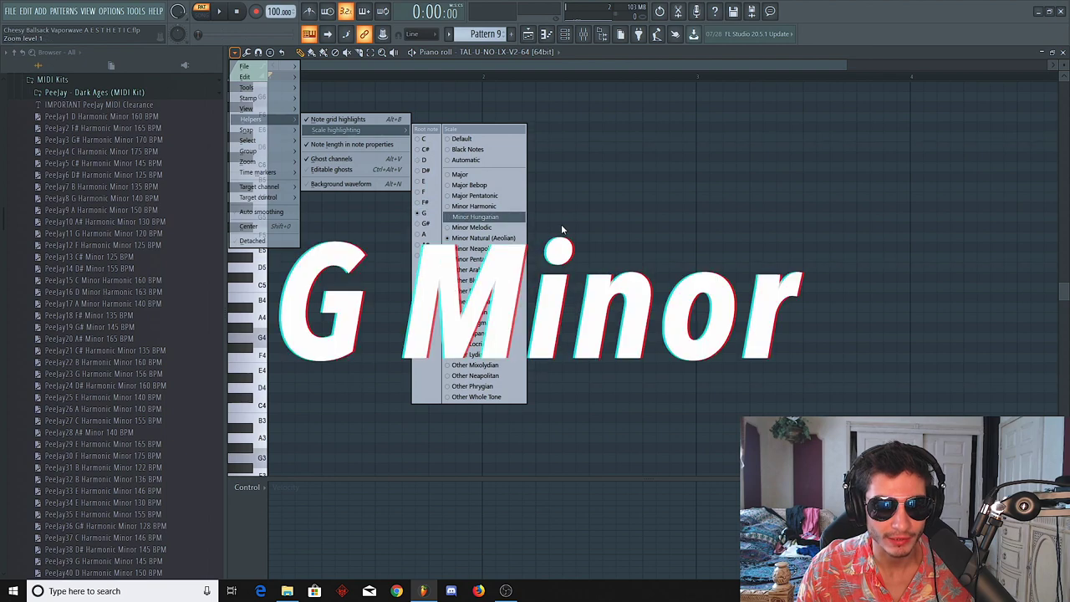
pyautogui.press('Escape')
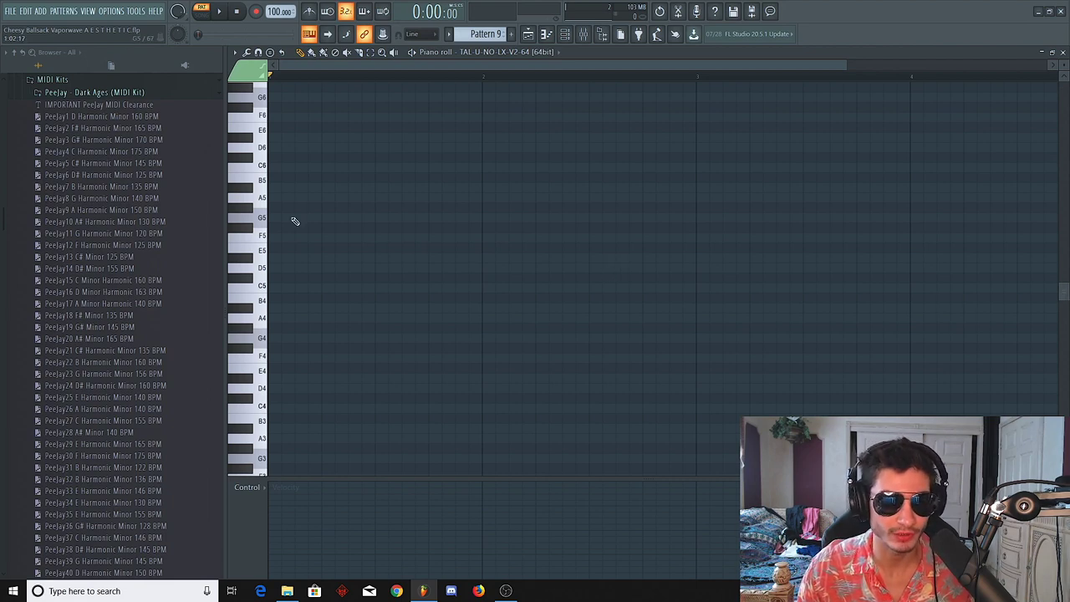
# Draw a one-bar G4 note, stack A#4 and D5 above it, and audition the chord.
pyautogui.click(310, 343)
pyautogui.moveTo(295, 338); pyautogui.dragTo(371, 338)
pyautogui.moveTo(297, 308); pyautogui.dragTo(267, 308)
pyautogui.moveTo(297, 268); pyautogui.dragTo(190, 265)
pyautogui.press('space')
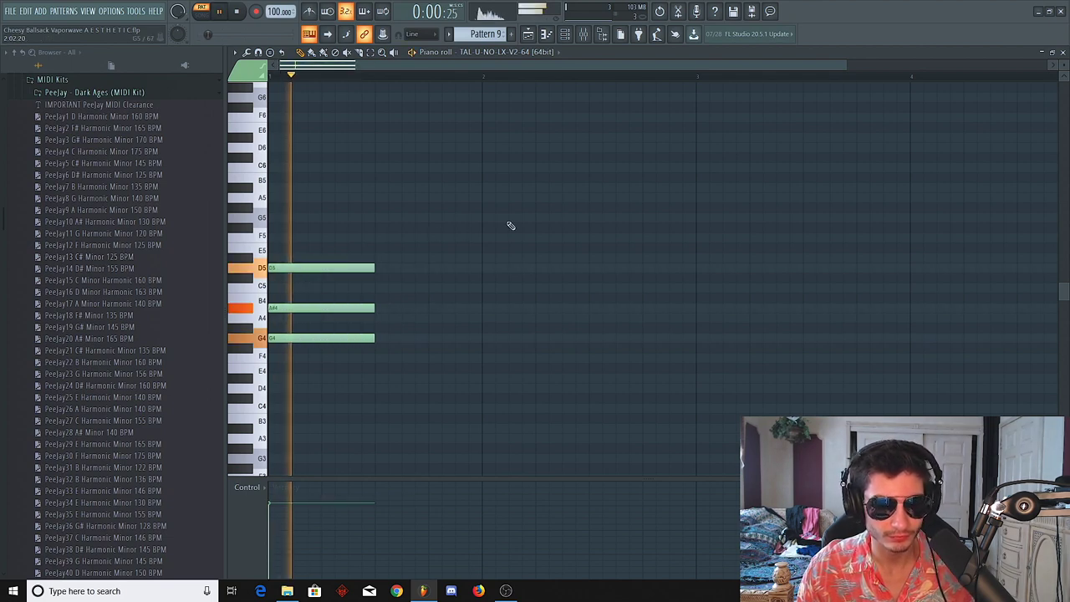
pyautogui.press('space')
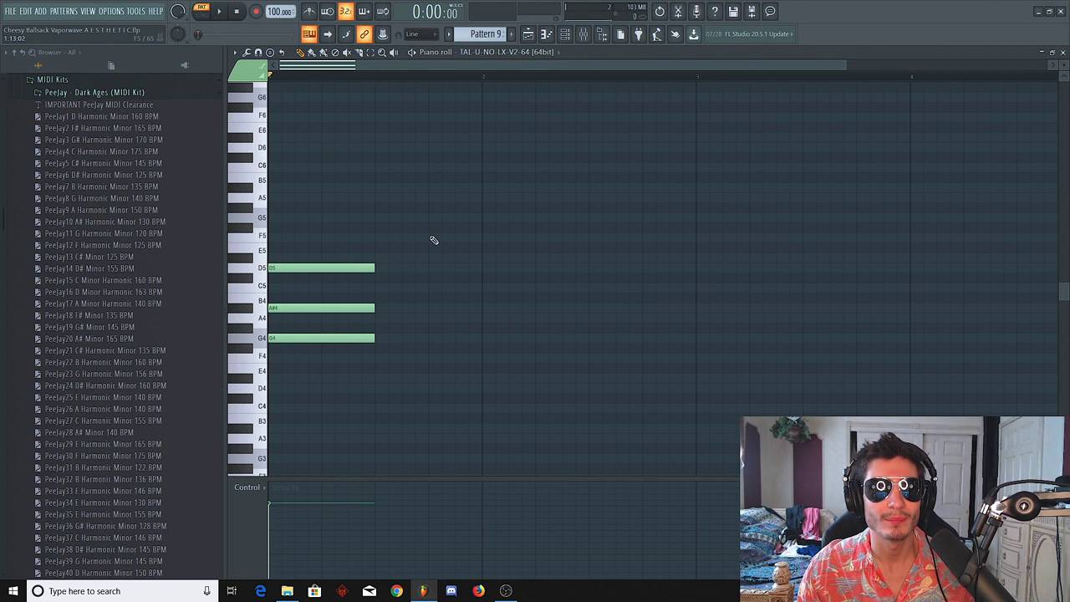
# Add F5 on top to complete the G minor 7 chord and preview it.
pyautogui.moveTo(438, 186); pyautogui.dragTo(268, 403)
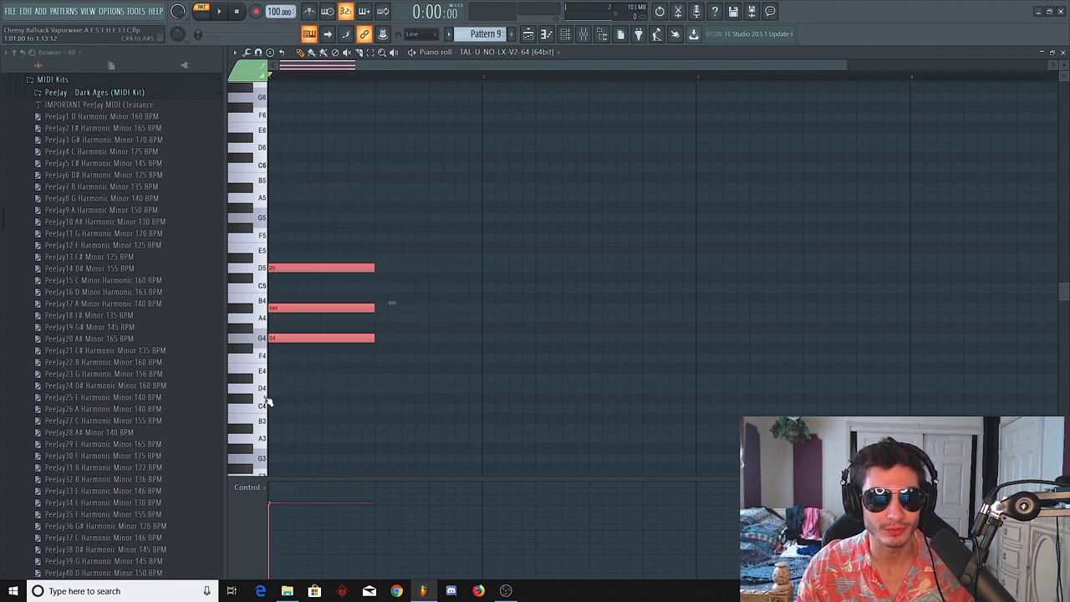
pyautogui.click(368, 239)
pyautogui.press('space')
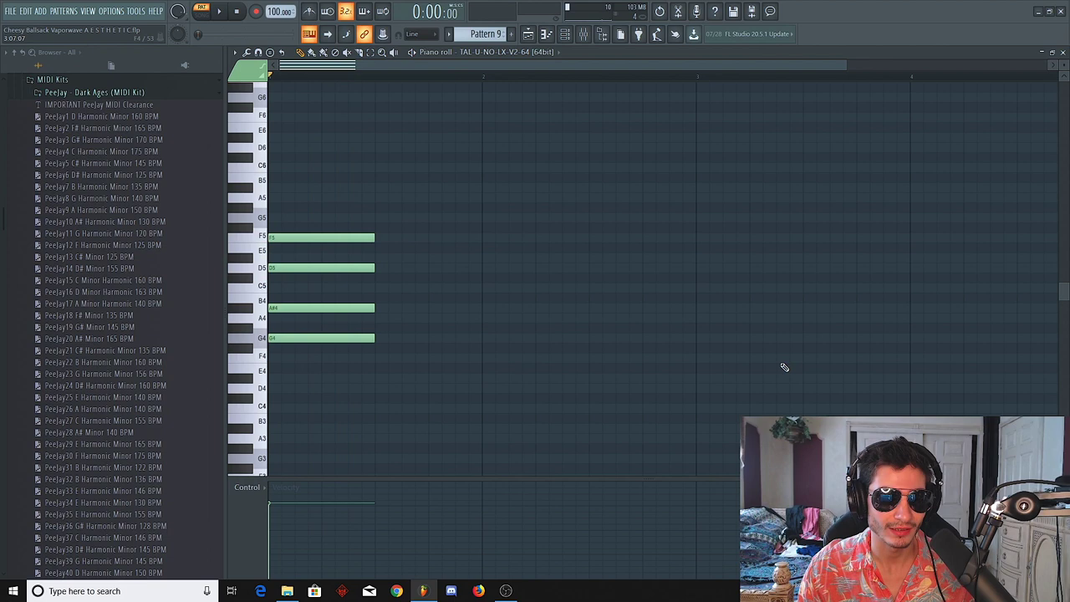
pyautogui.scroll(1, 485, 263)
pyautogui.moveTo(449, 172); pyautogui.dragTo(536, 309)
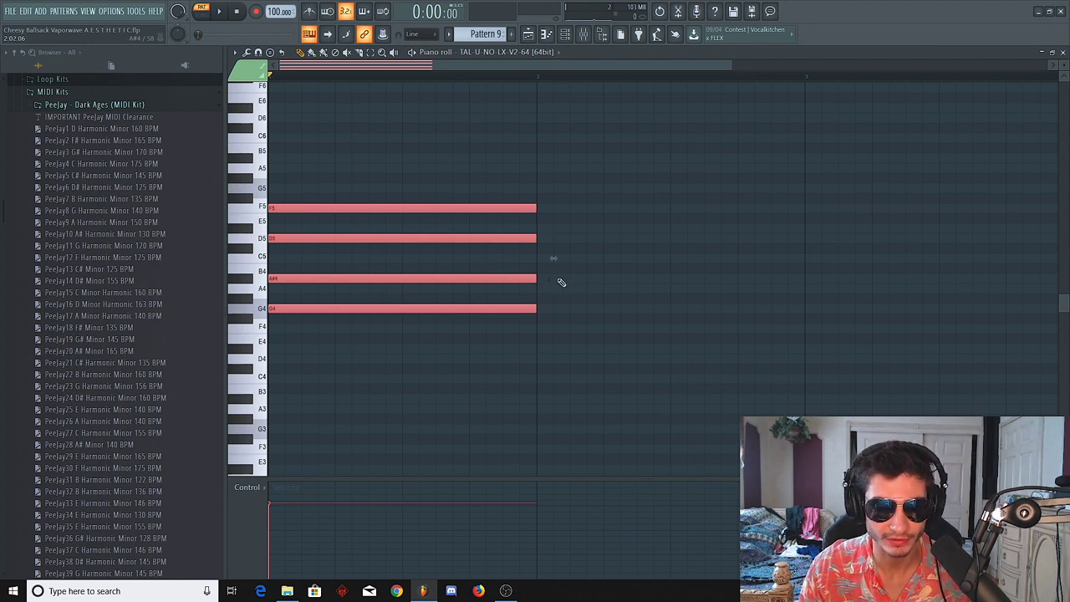
# Add a half-bar second chord on A#4 with D5 and F5 stacked above it.
pyautogui.click(558, 279)
pyautogui.press('space')
pyautogui.moveTo(803, 280); pyautogui.dragTo(755, 259)
pyautogui.moveTo(603, 248); pyautogui.dragTo(596, 168)
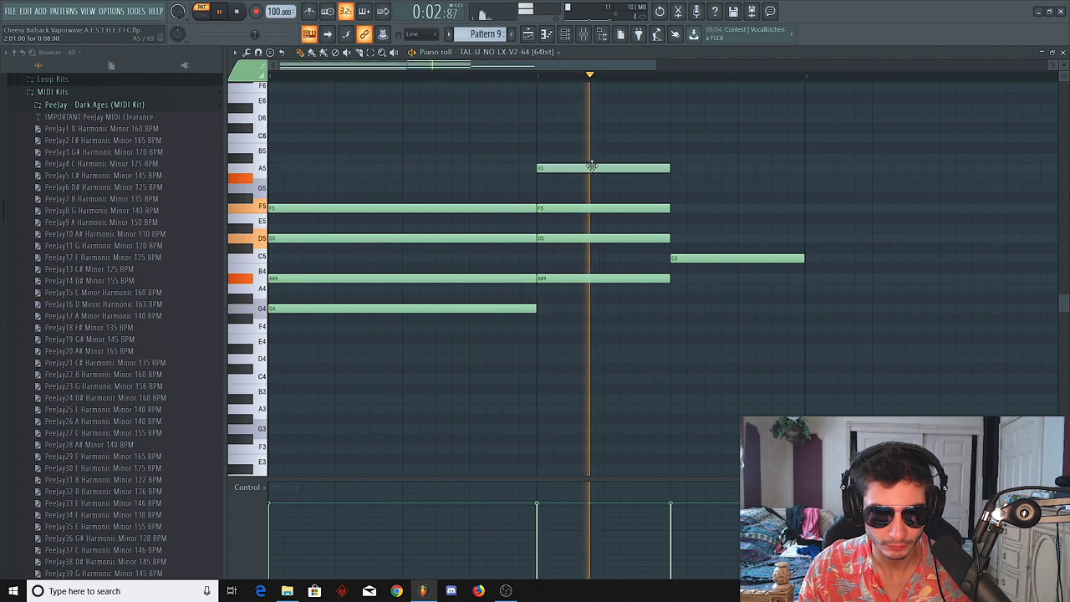
# Add D#5 and G5 for the third chord and lower the second chord's D5 a semitone.
pyautogui.click(691, 227)
pyautogui.moveTo(692, 201); pyautogui.dragTo(694, 158)
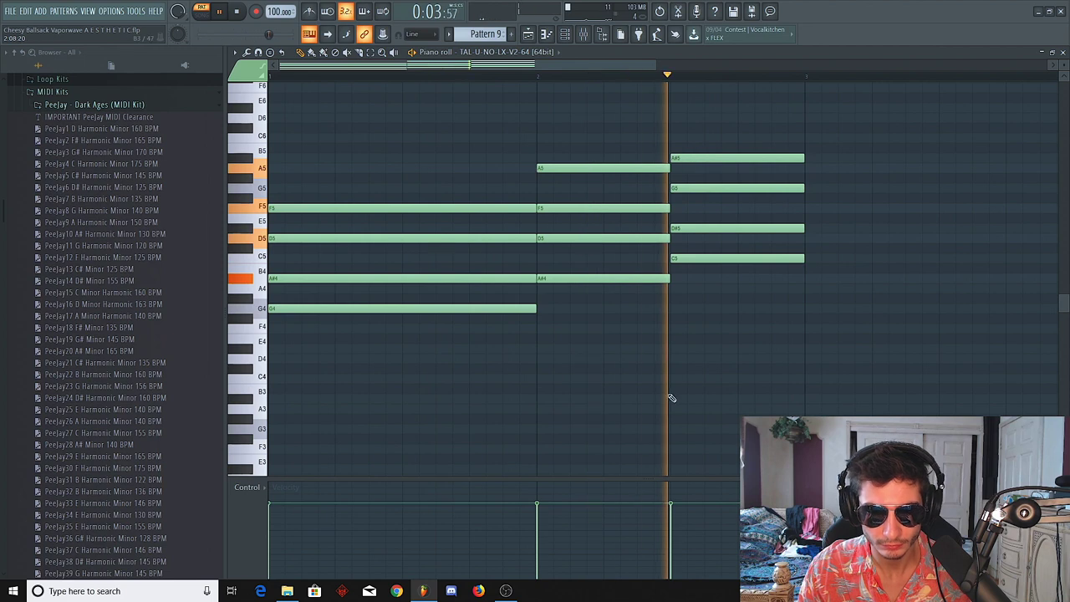
pyautogui.press('space')
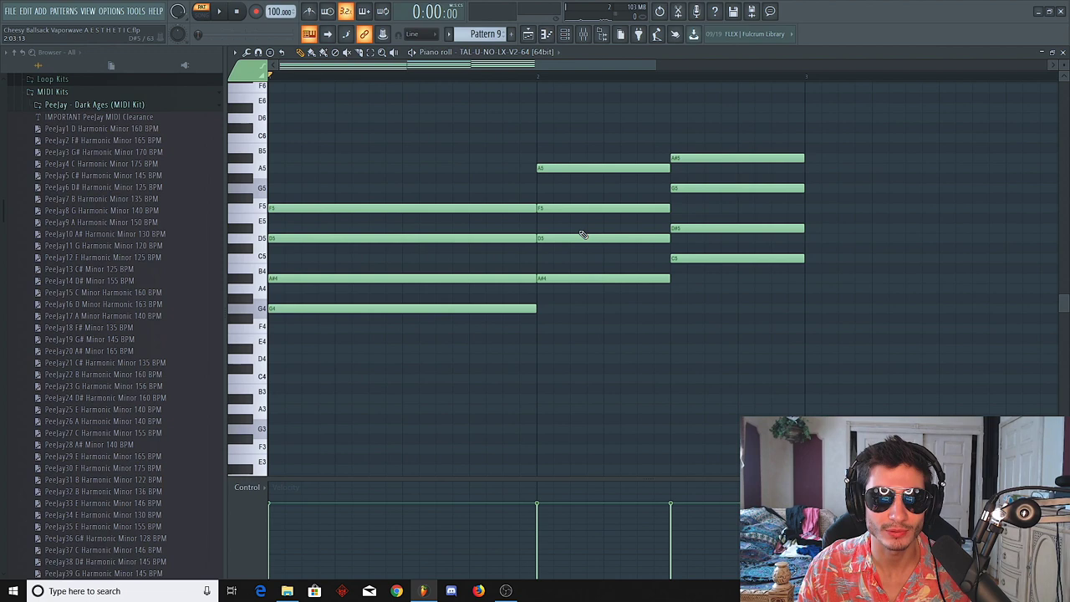
pyautogui.click(576, 238)
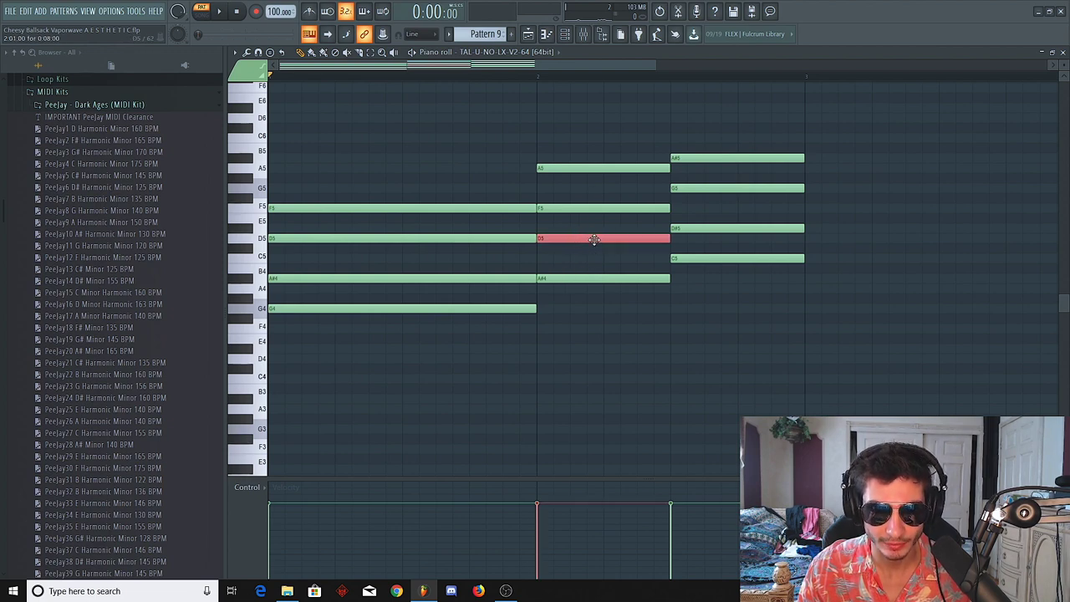
pyautogui.moveTo(593, 239); pyautogui.dragTo(597, 267)
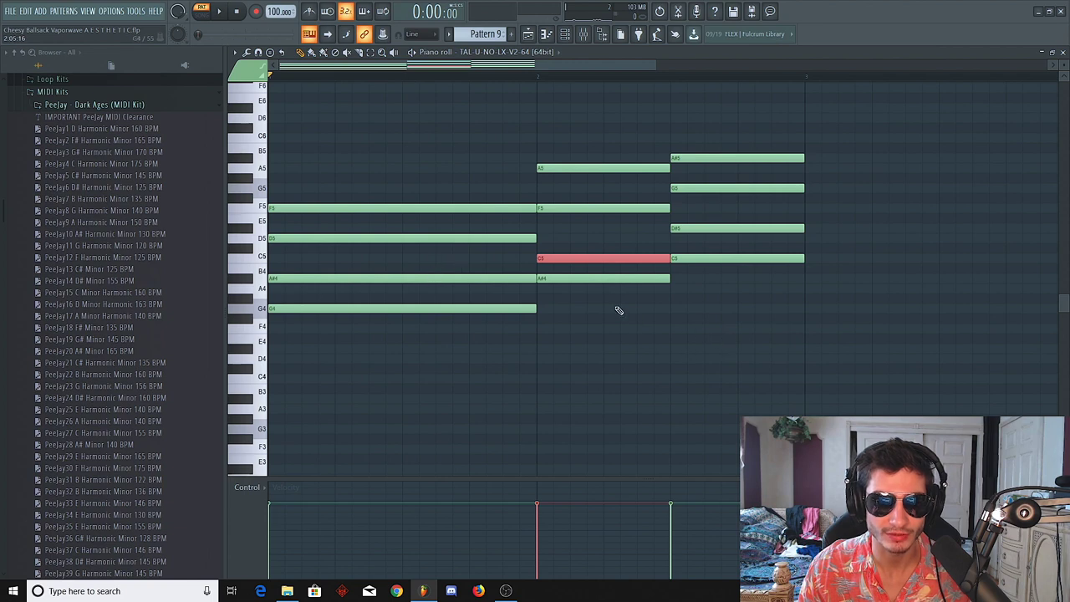
# Pencil D6, F6 and A6 notes above the third chord.
pyautogui.scroll(1, 835, 347)
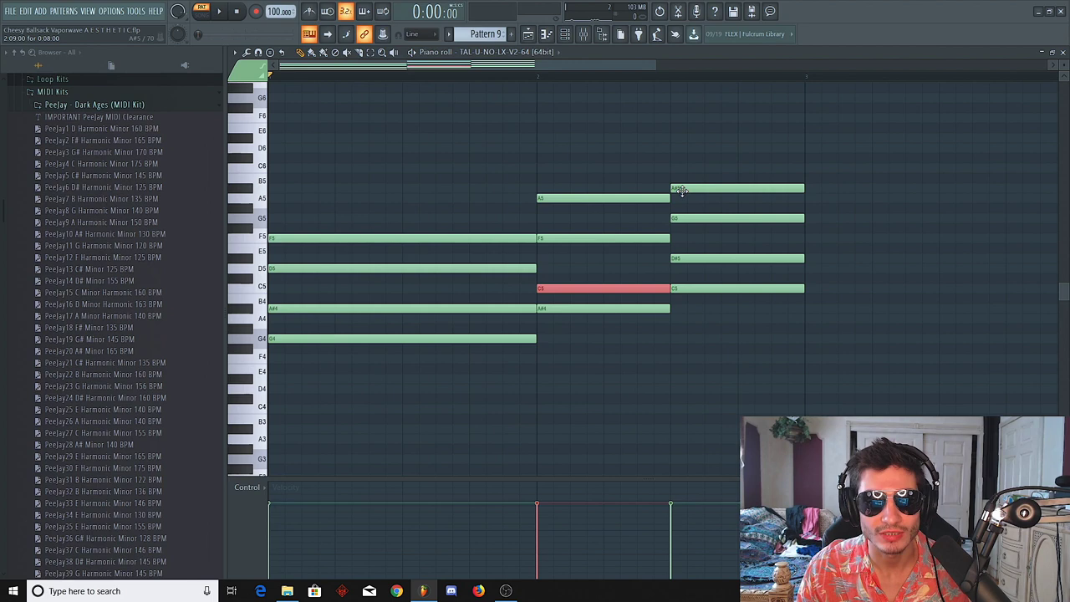
pyautogui.click(678, 151)
pyautogui.scroll(2, 682, 168)
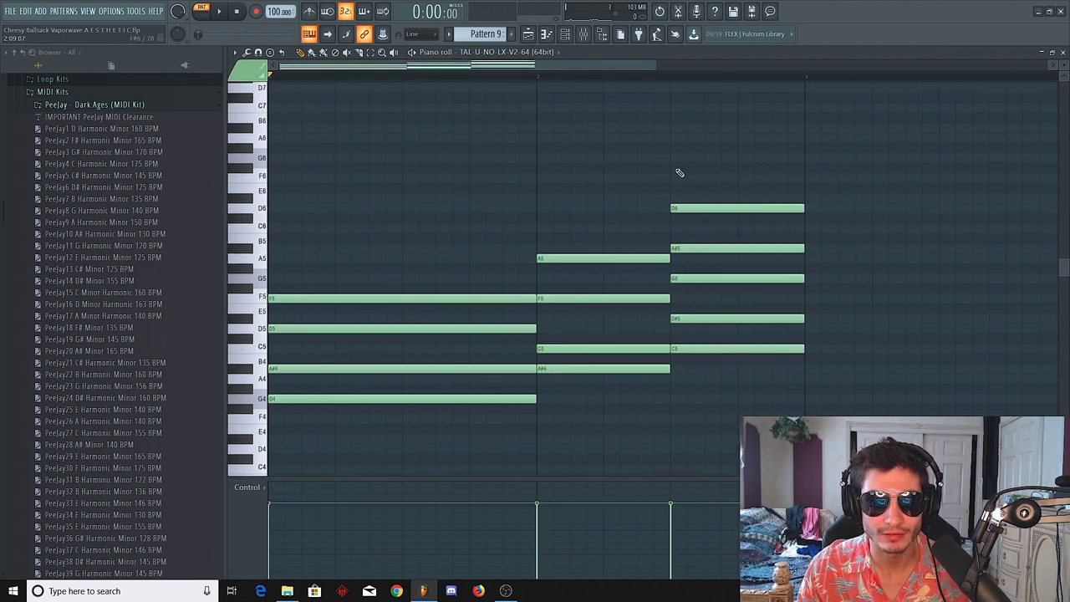
pyautogui.click(677, 179)
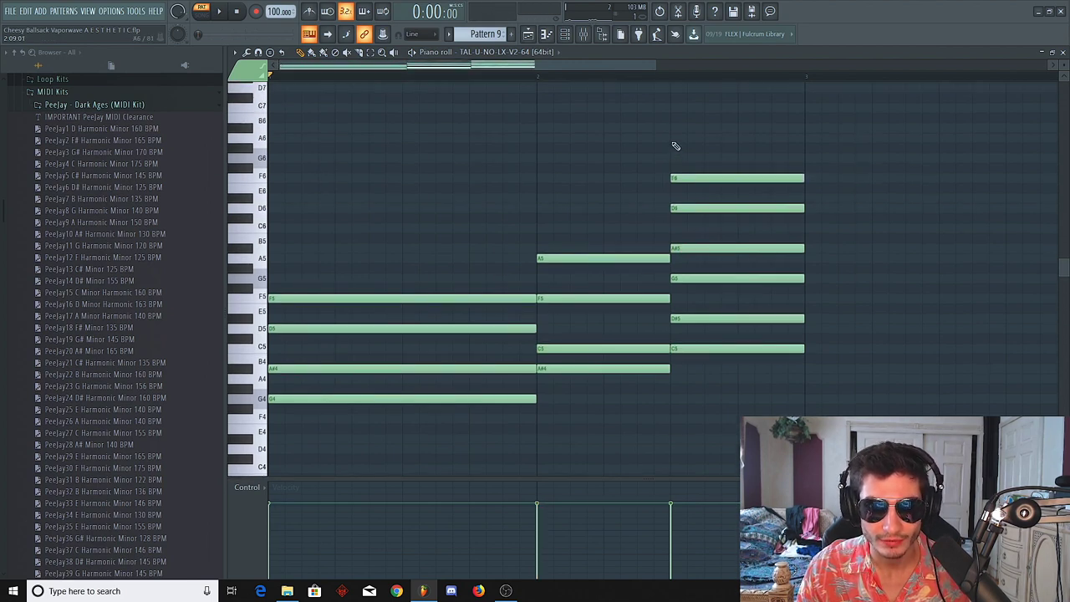
pyautogui.click(676, 139)
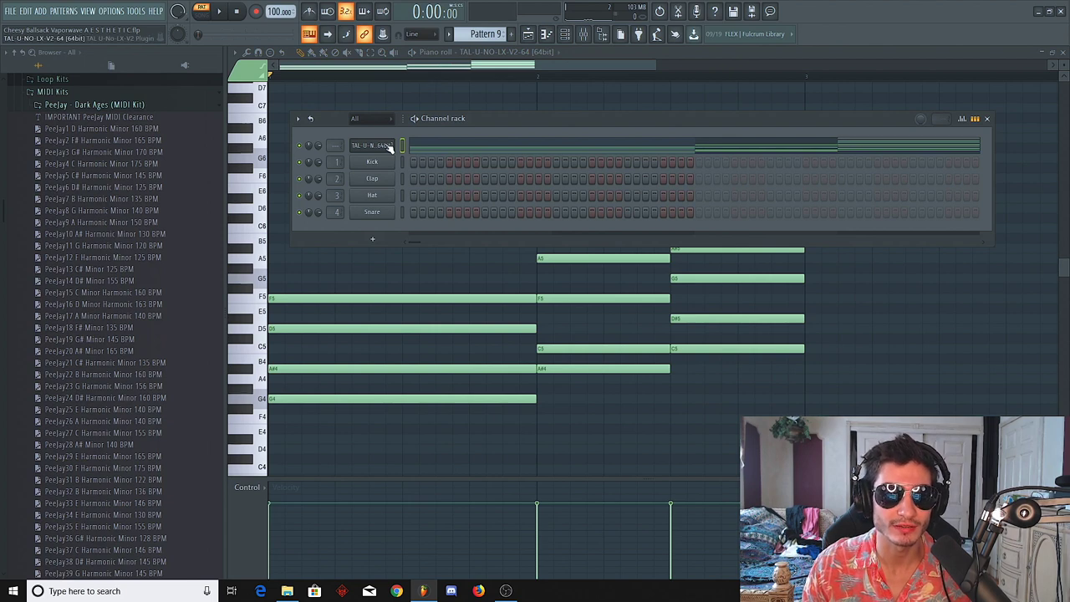
# Delete A6, F6 and A#5 so the third chord reads C5-D#5-G5-D6, then play it.
pyautogui.click(470, 65)
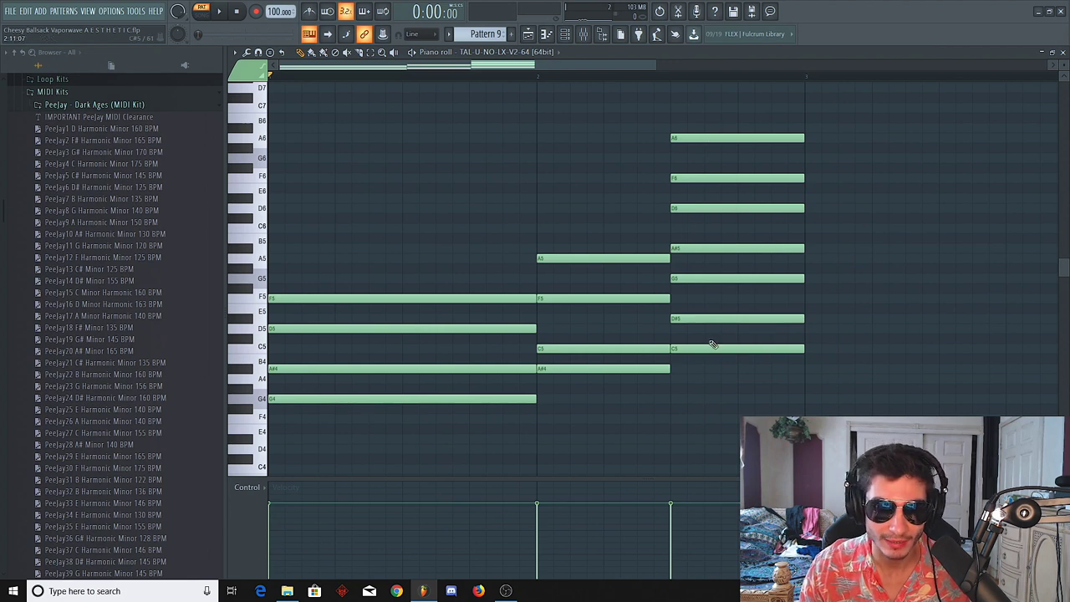
pyautogui.rightClick(709, 137)
pyautogui.rightClick(704, 177)
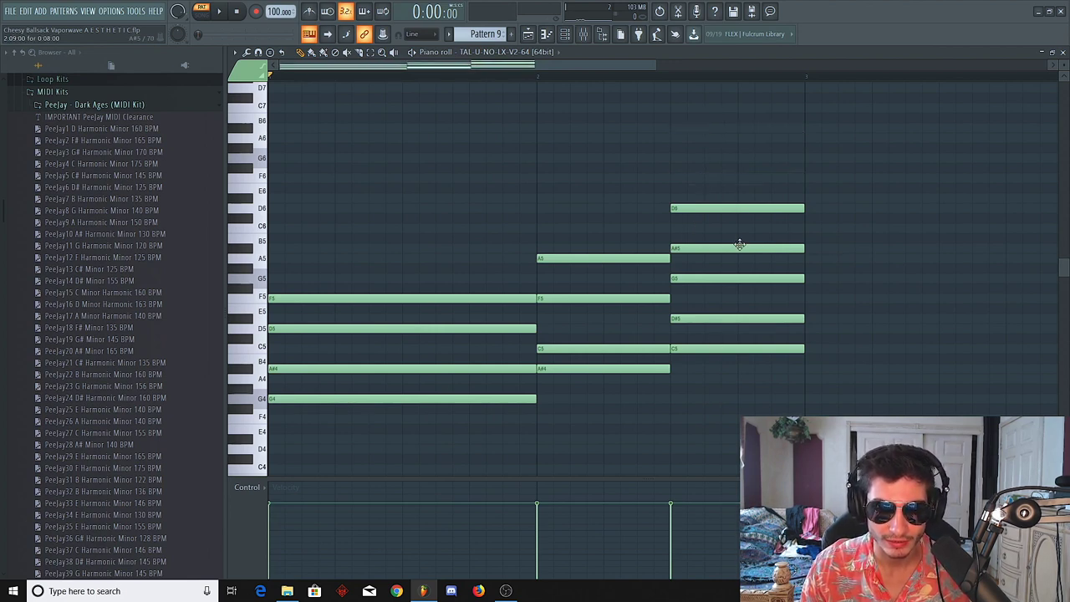
pyautogui.rightClick(692, 248)
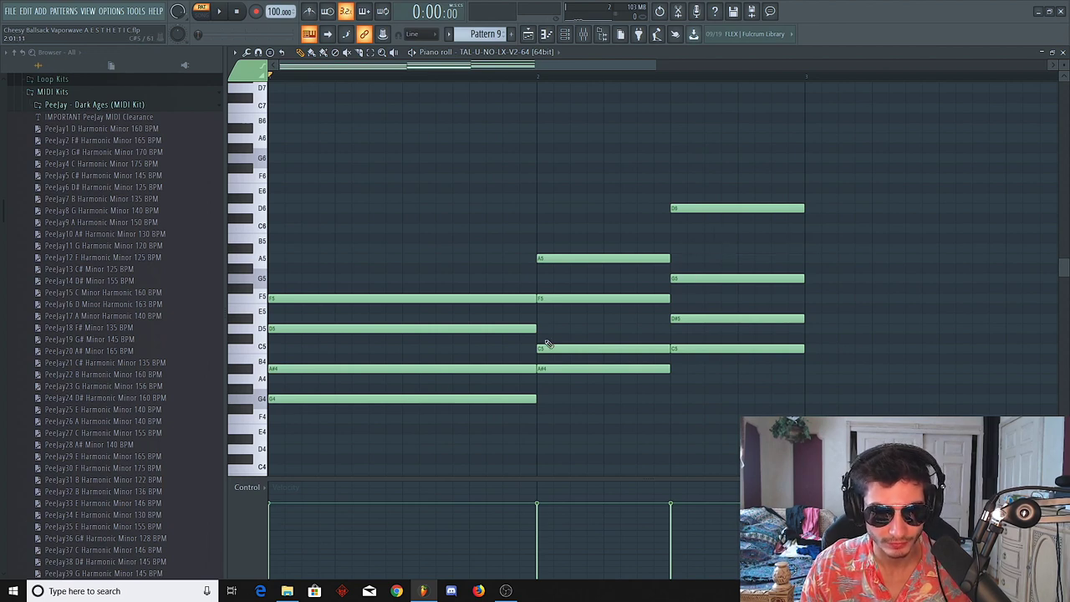
pyautogui.press('space')
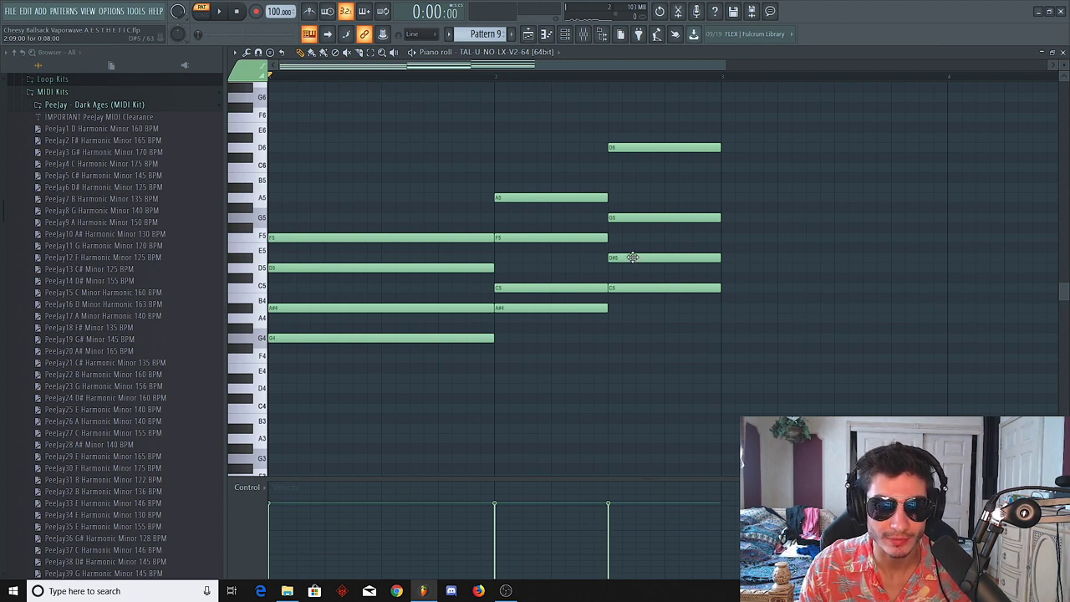
# Raise the third chord's D#5 to F5 and audition from bar 2.
pyautogui.moveTo(624, 257); pyautogui.dragTo(622, 238)
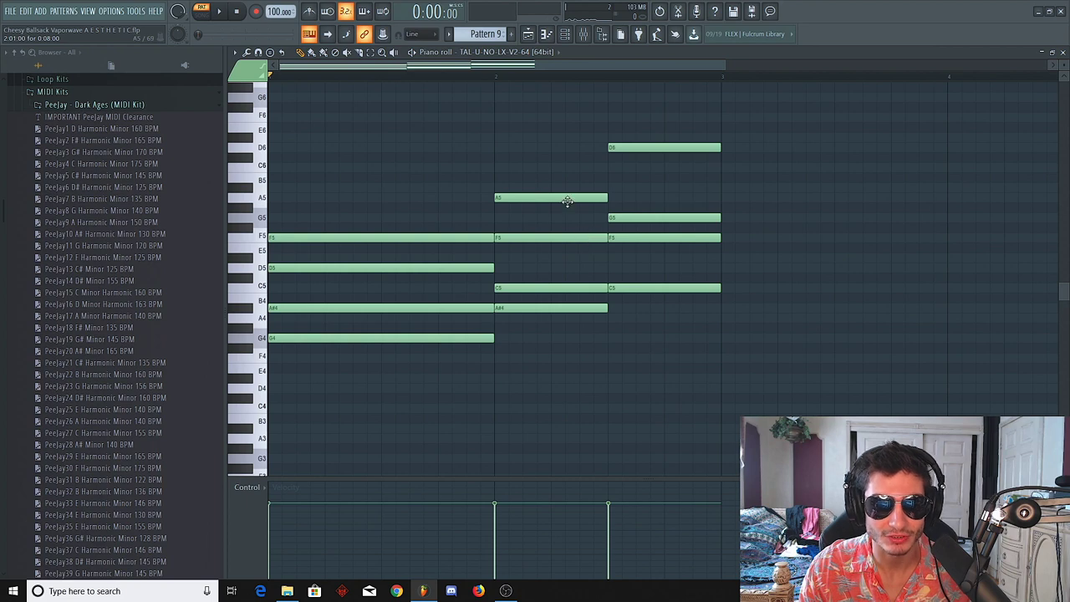
pyautogui.click(495, 74)
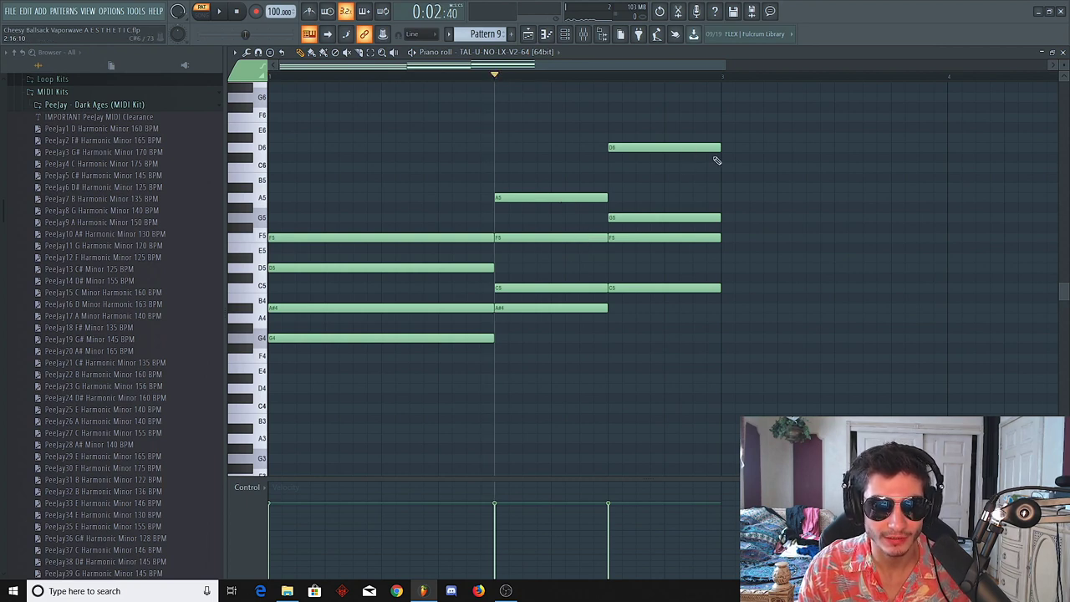
pyautogui.press('space')
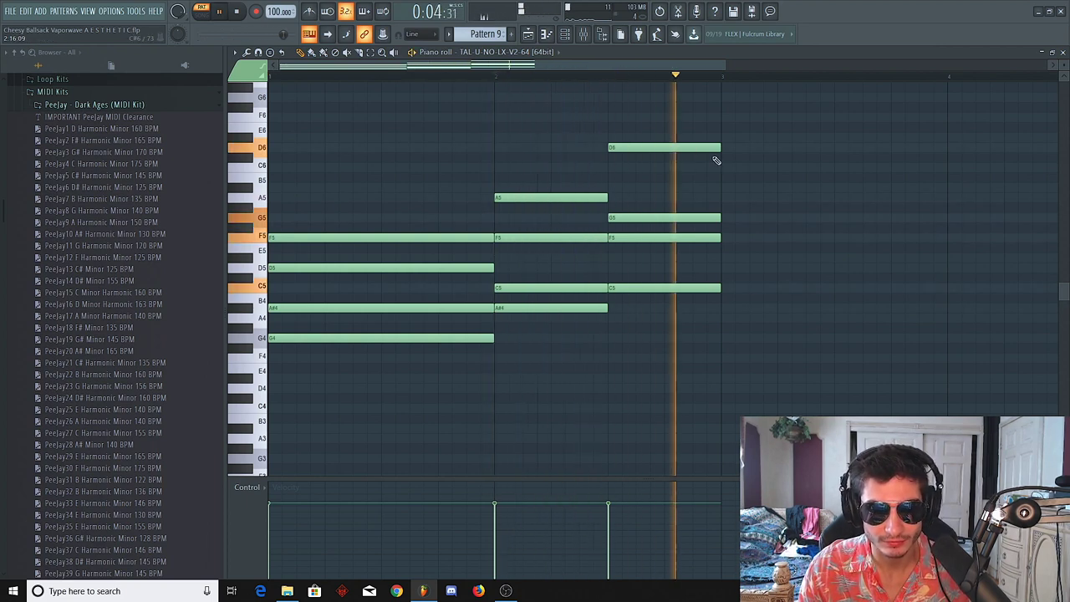
pyautogui.press('space')
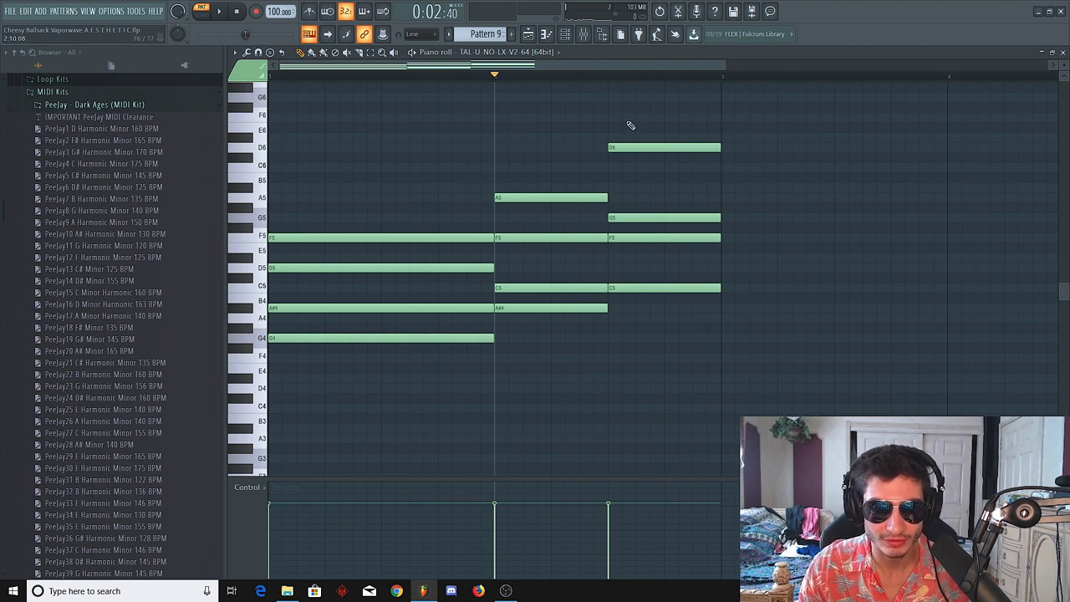
# Duplicate the chord with Ctrl+B and change the copy to C5-D#5-G5-A#5, then replay.
pyautogui.scroll(-1, 513, 79)
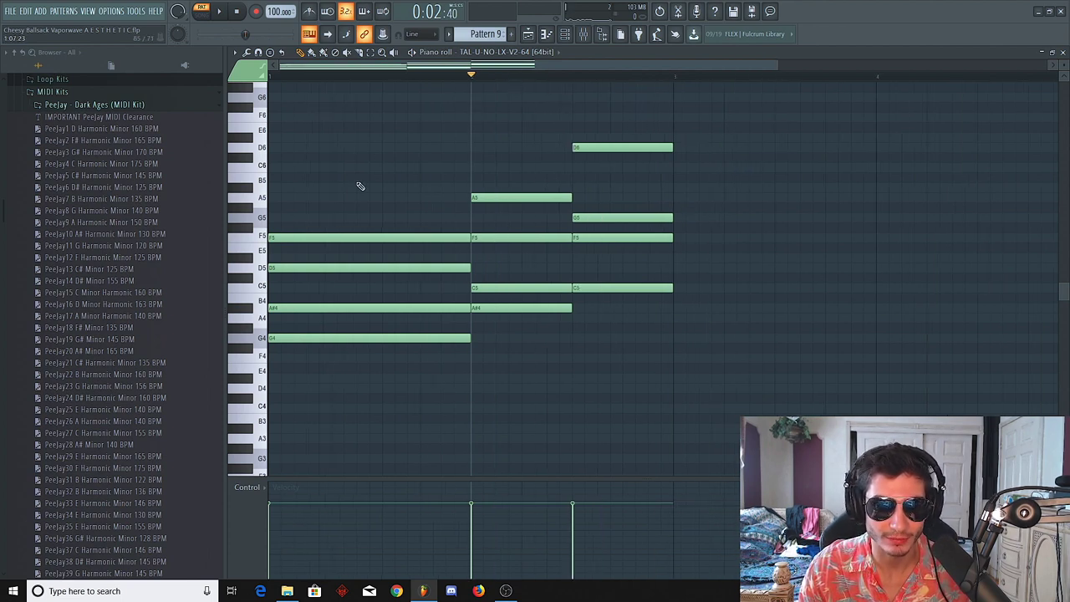
pyautogui.moveTo(623, 127); pyautogui.dragTo(623, 305)
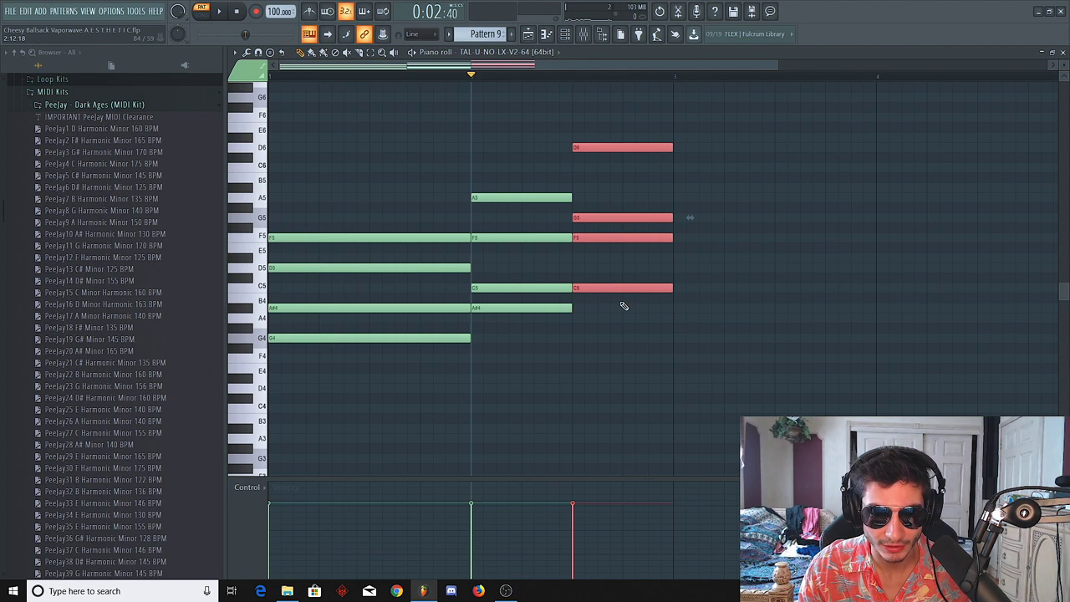
pyautogui.hotkey('ctrl', 'b')
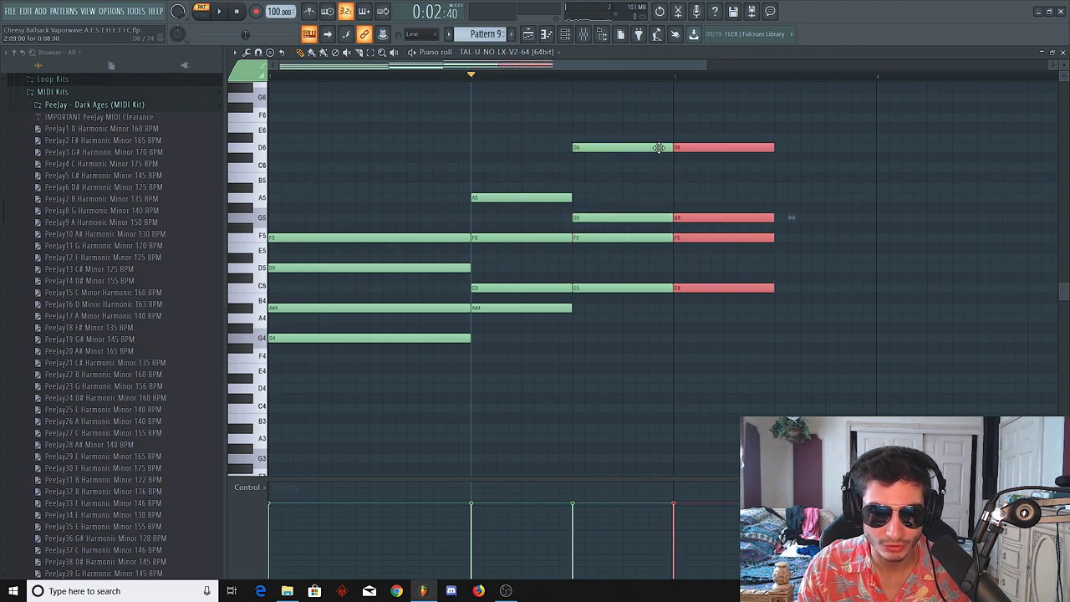
pyautogui.moveTo(701, 132); pyautogui.dragTo(700, 156)
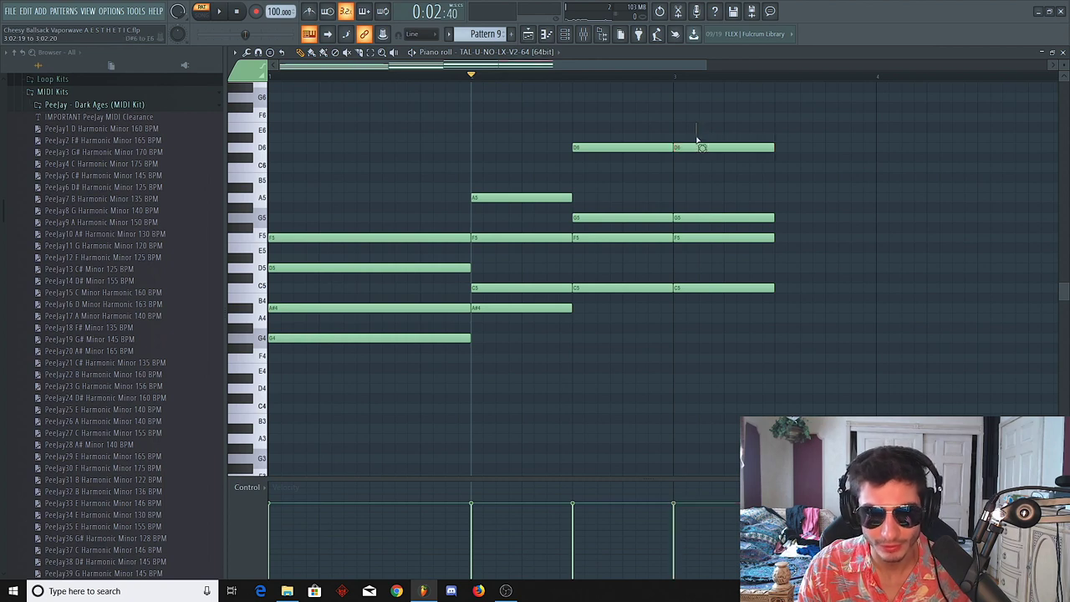
pyautogui.moveTo(688, 148); pyautogui.dragTo(686, 187)
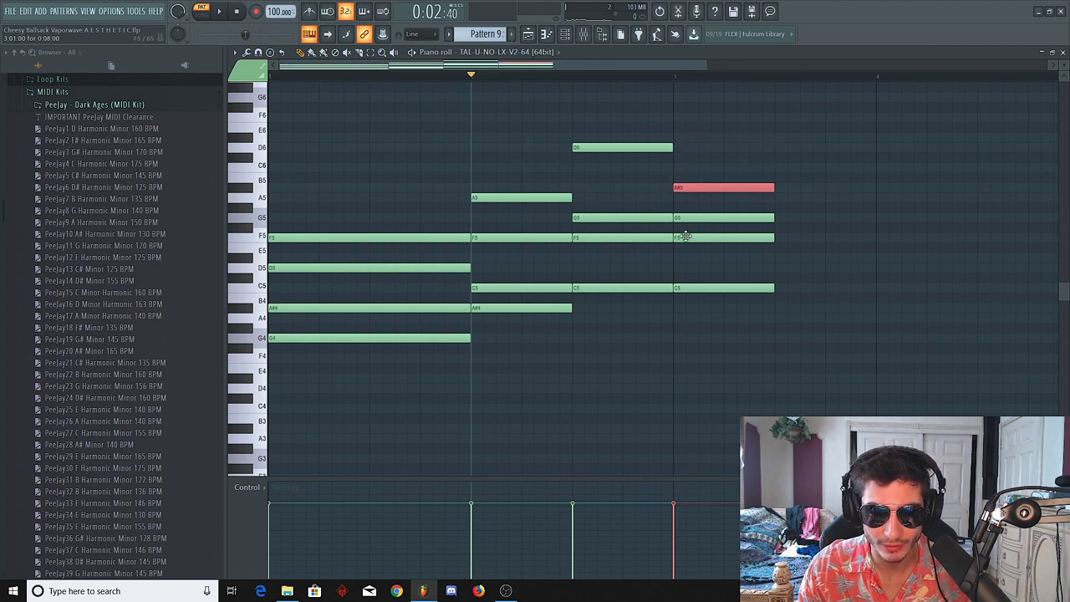
pyautogui.moveTo(684, 236); pyautogui.dragTo(685, 257)
pyautogui.press('space')
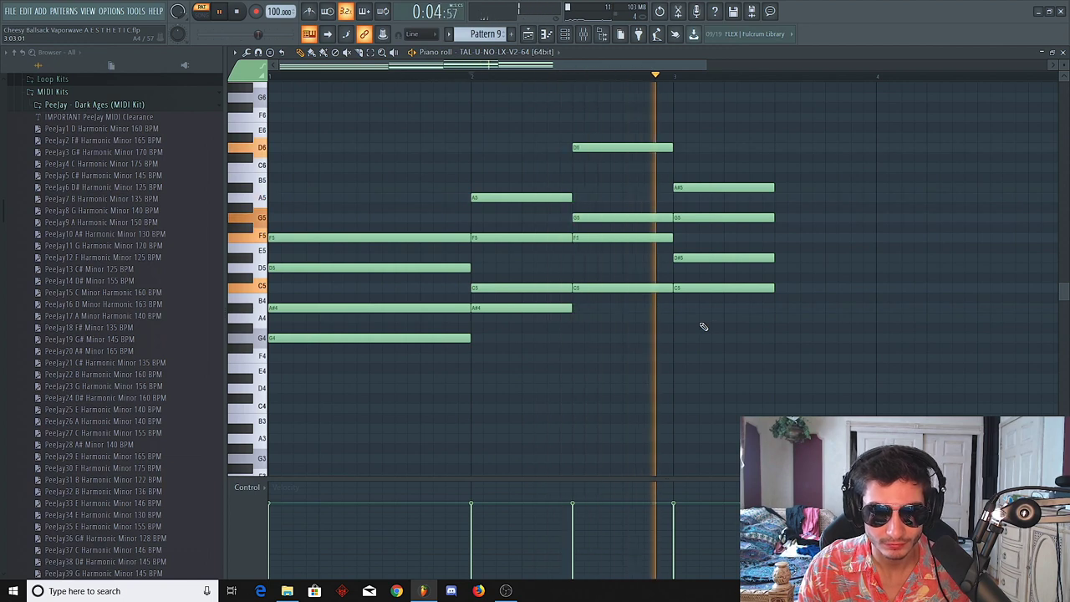
pyautogui.press('space')
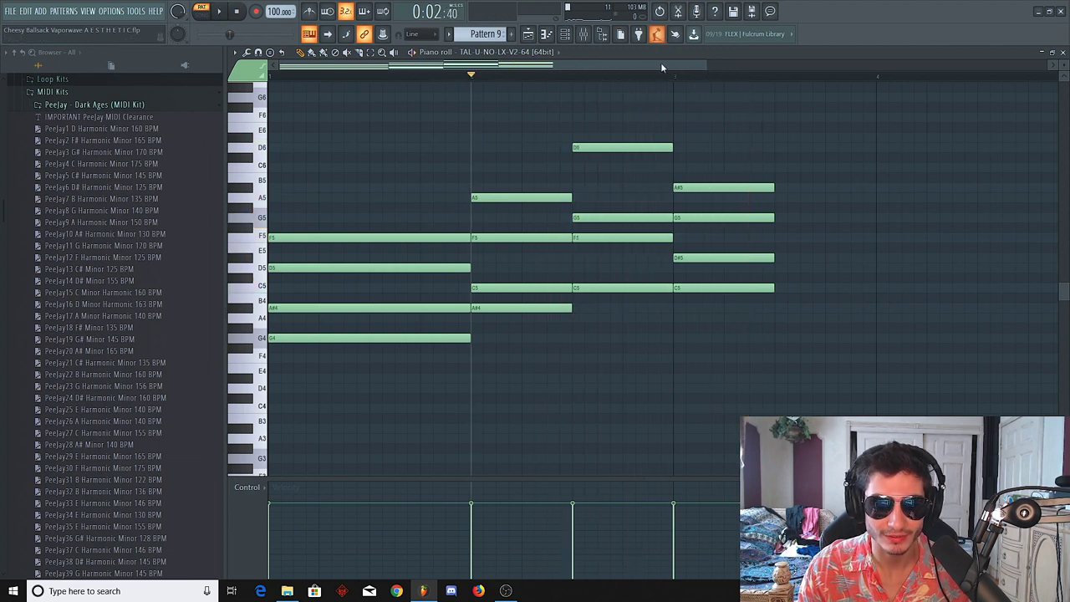
pyautogui.scroll(-3, 657, 67)
# Repeat the C5-D#5-G5-A#5 chord into bar 5, shorten the copies, and lower bar 4's D#5 to D5.
pyautogui.moveTo(608, 133); pyautogui.dragTo(586, 288)
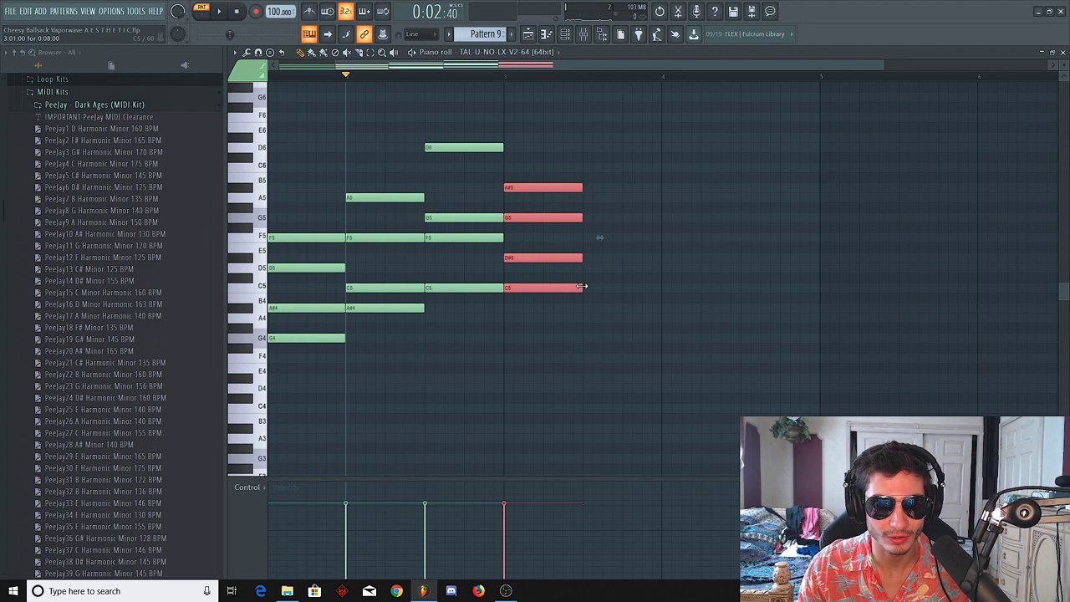
pyautogui.hotkey('ctrl', 'b')
pyautogui.hotkey('ctrl', 'b')
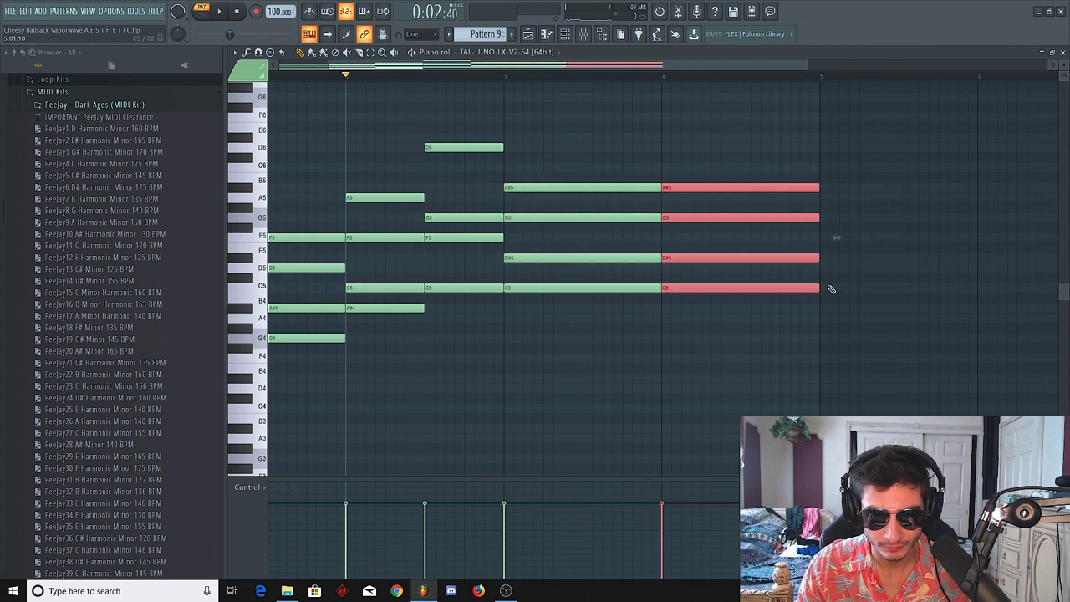
pyautogui.moveTo(820, 291); pyautogui.dragTo(741, 292)
pyautogui.click(682, 243)
pyautogui.click(680, 258)
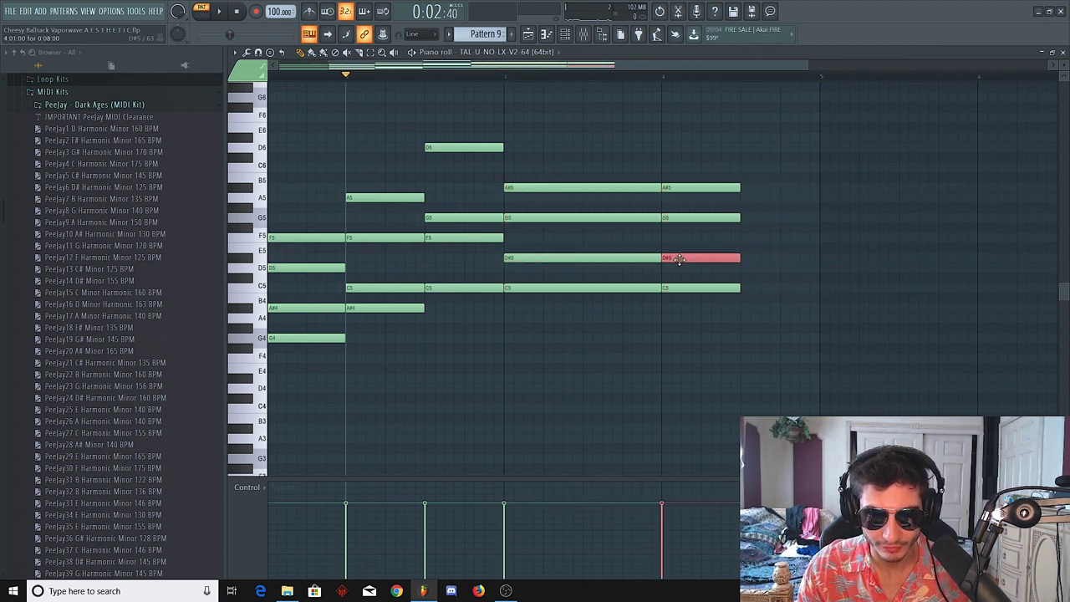
pyautogui.moveTo(680, 258); pyautogui.dragTo(679, 268)
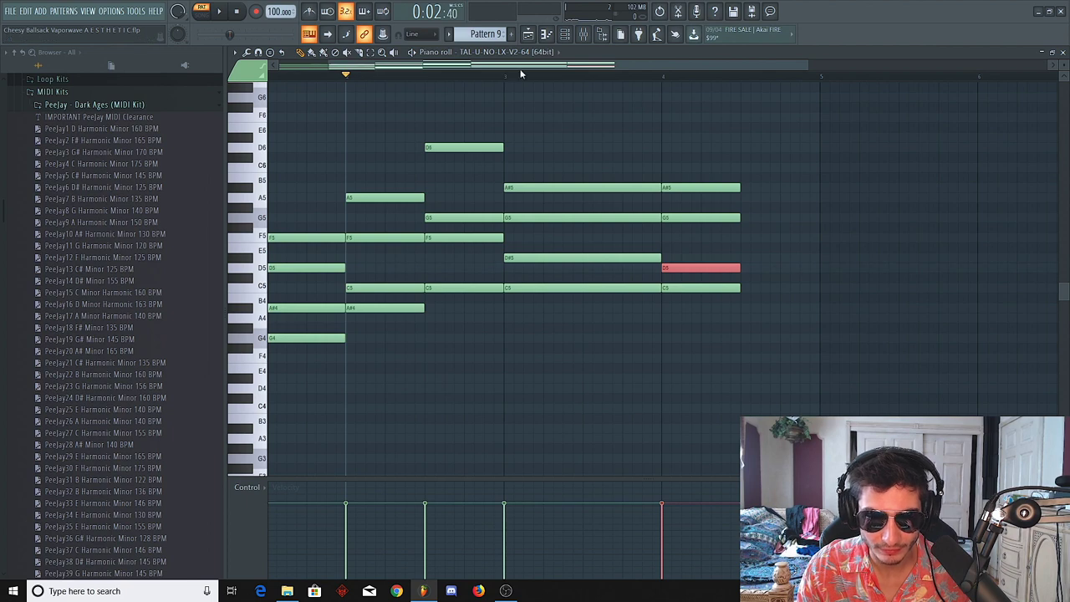
# Undo the bar-4 change and lower bar 3's D#5 to D5 instead, comparing from bar 3.
pyautogui.click(505, 76)
pyautogui.press('space')
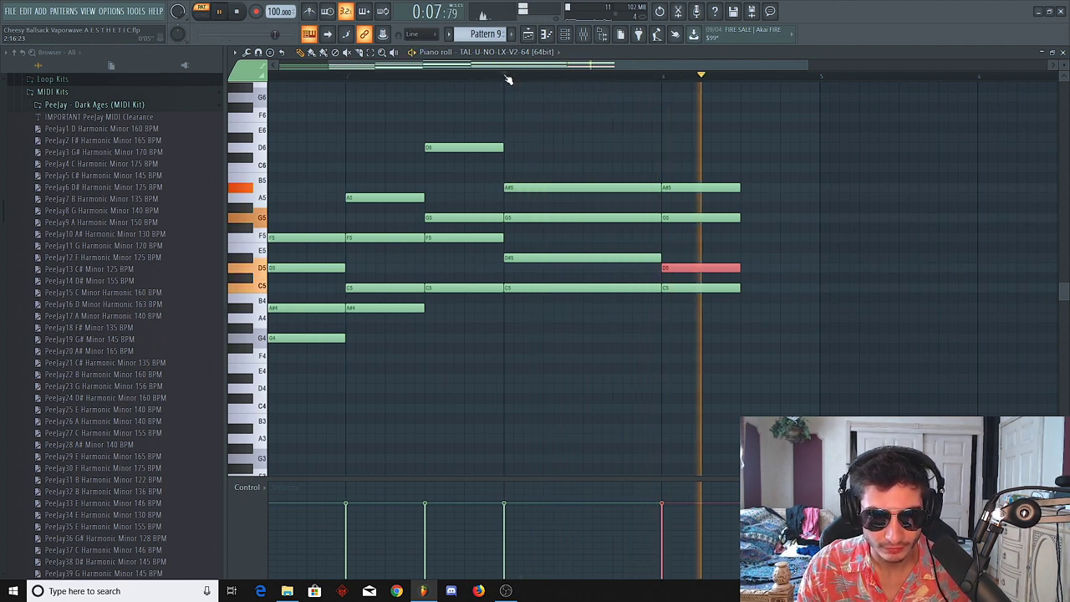
pyautogui.press('space')
pyautogui.hotkey('ctrl', 'z')
pyautogui.moveTo(605, 258); pyautogui.dragTo(605, 268)
pyautogui.press('space')
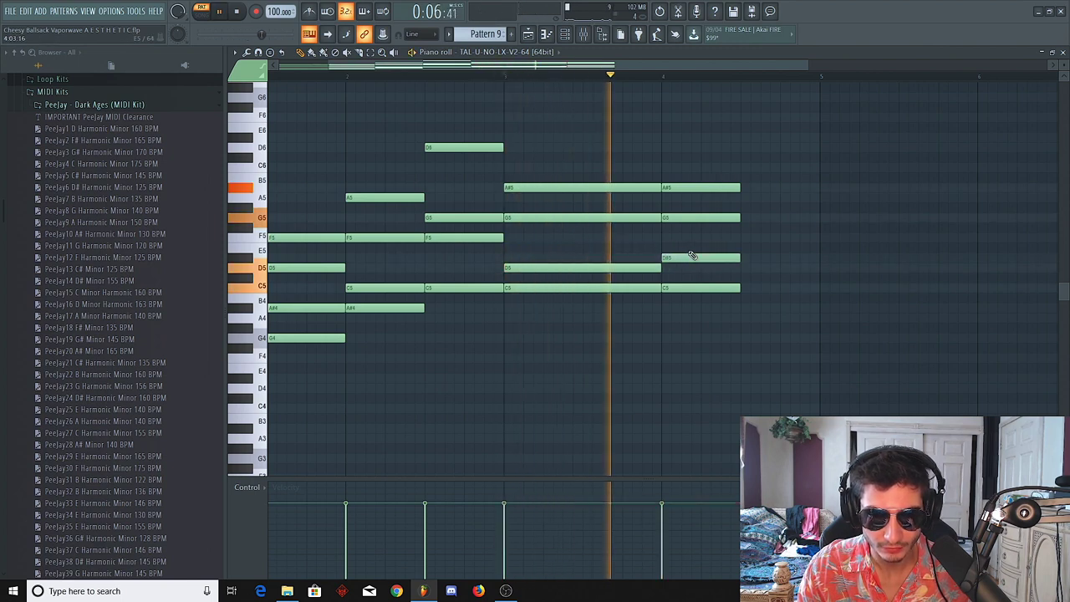
pyautogui.press('space')
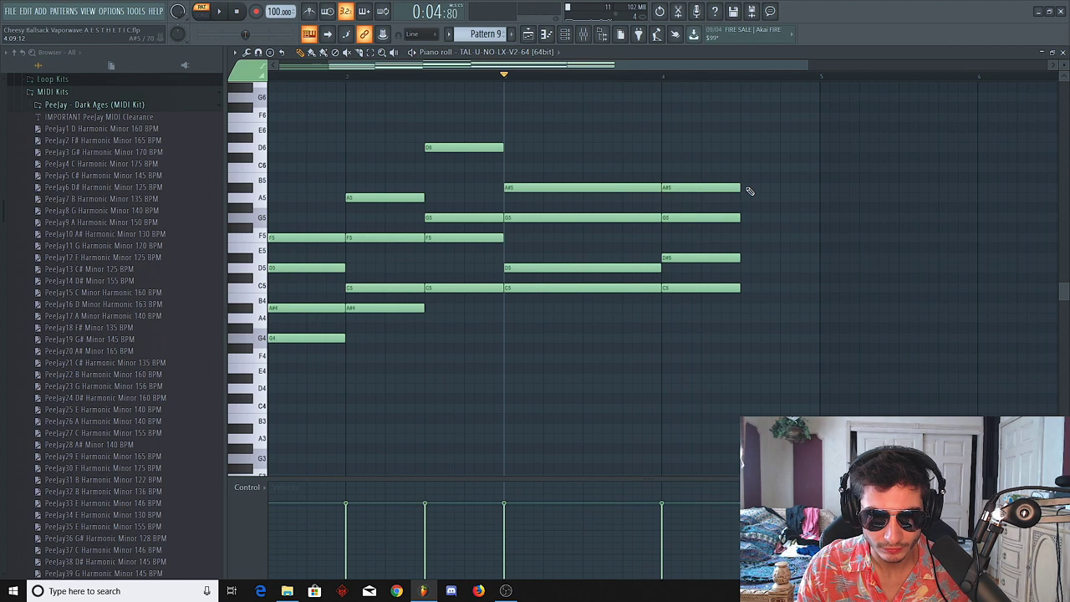
# Duplicate the bar-4 chord into bar 5, shift it down, and lower its E5 to D#5.
pyautogui.moveTo(743, 158); pyautogui.dragTo(664, 305)
pyautogui.hotkey('ctrl', 'b')
pyautogui.press('Down')
pyautogui.press('Down')
pyautogui.press('Down')
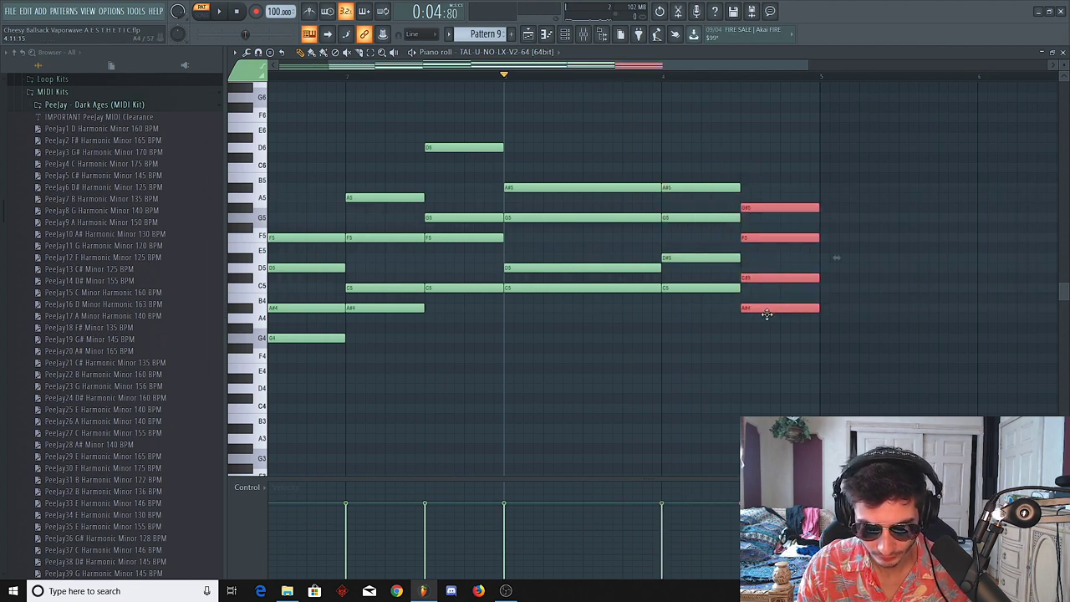
pyautogui.press('space')
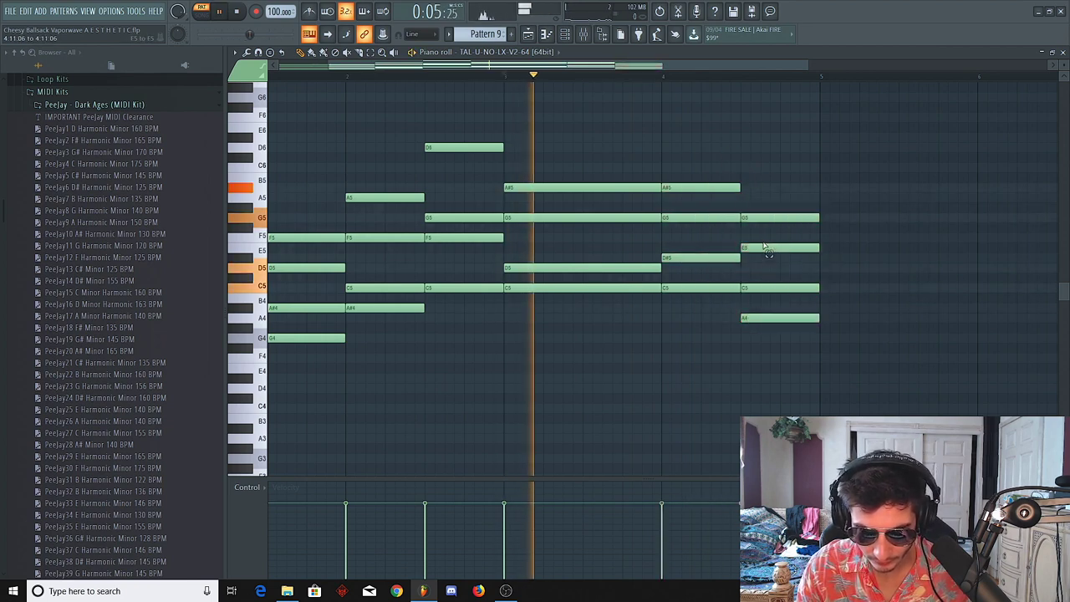
pyautogui.click(763, 247)
pyautogui.press('Down')
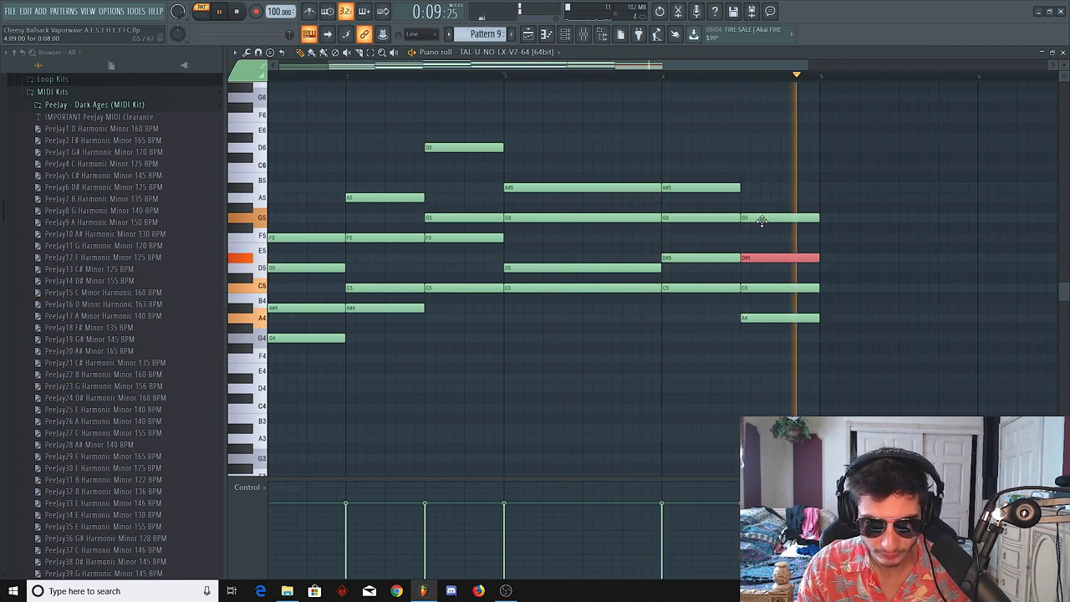
# Replace the last chord's notes with A#4, D#5, F5 and A5.
pyautogui.rightClick(761, 219)
pyautogui.rightClick(756, 258)
pyautogui.rightClick(756, 287)
pyautogui.rightClick(753, 317)
pyautogui.click(745, 308)
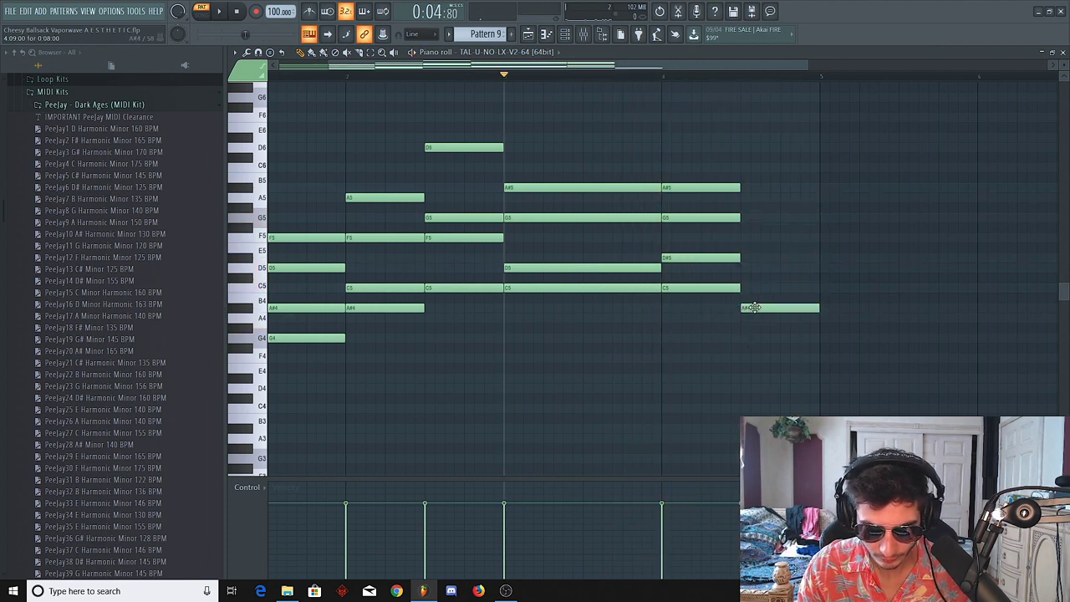
pyautogui.moveTo(747, 287); pyautogui.dragTo(750, 268)
pyautogui.click(757, 238)
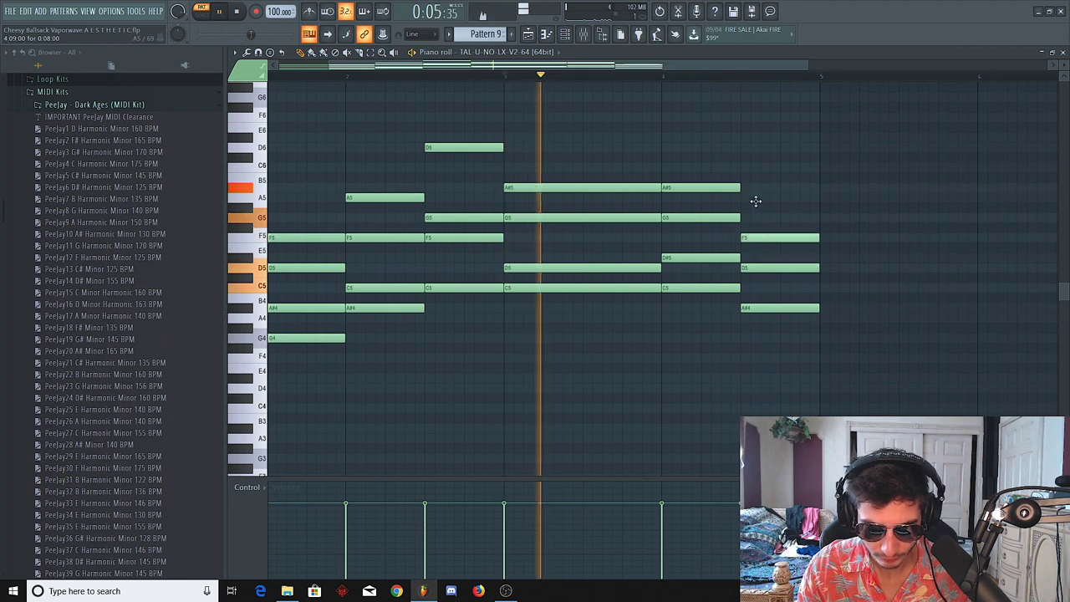
pyautogui.click(755, 198)
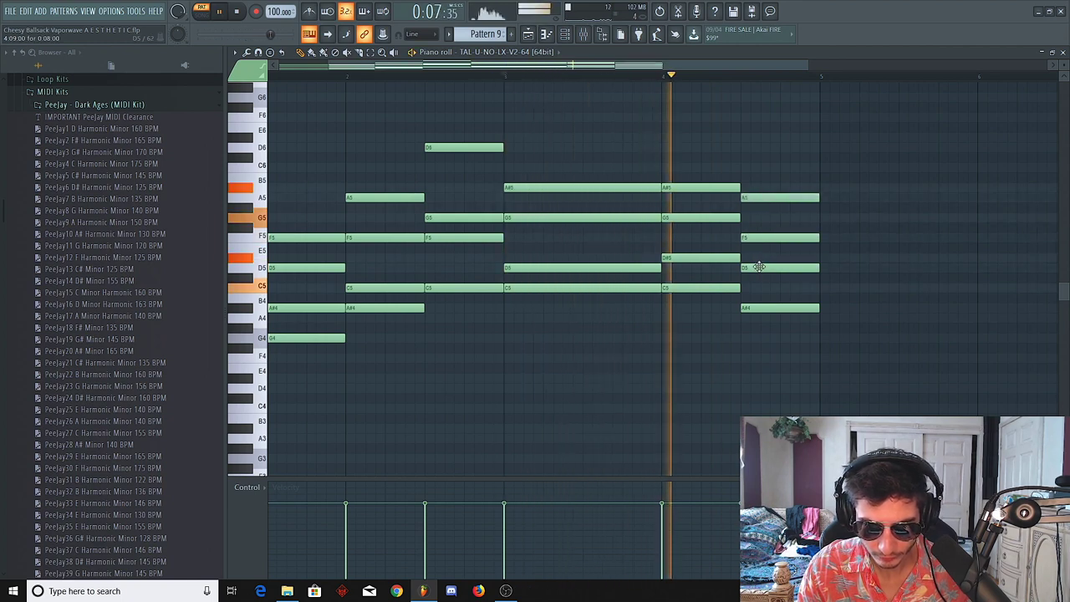
pyautogui.moveTo(763, 266); pyautogui.dragTo(763, 258)
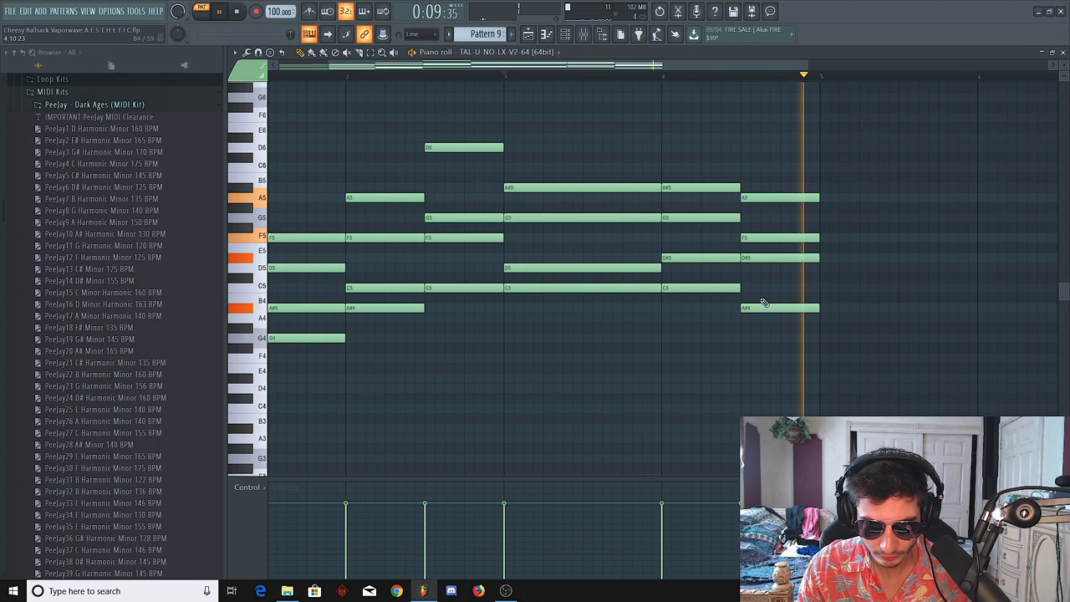
pyautogui.press('space')
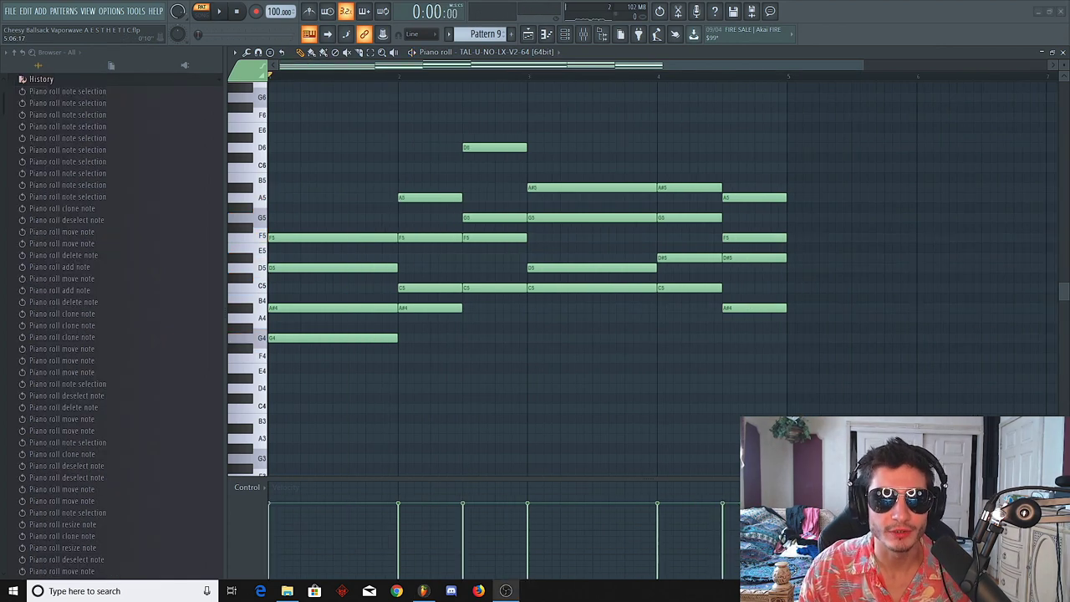
# Select the last chord's four notes and play from there to audition it.
pyautogui.hotkey('alt', 'Tab')
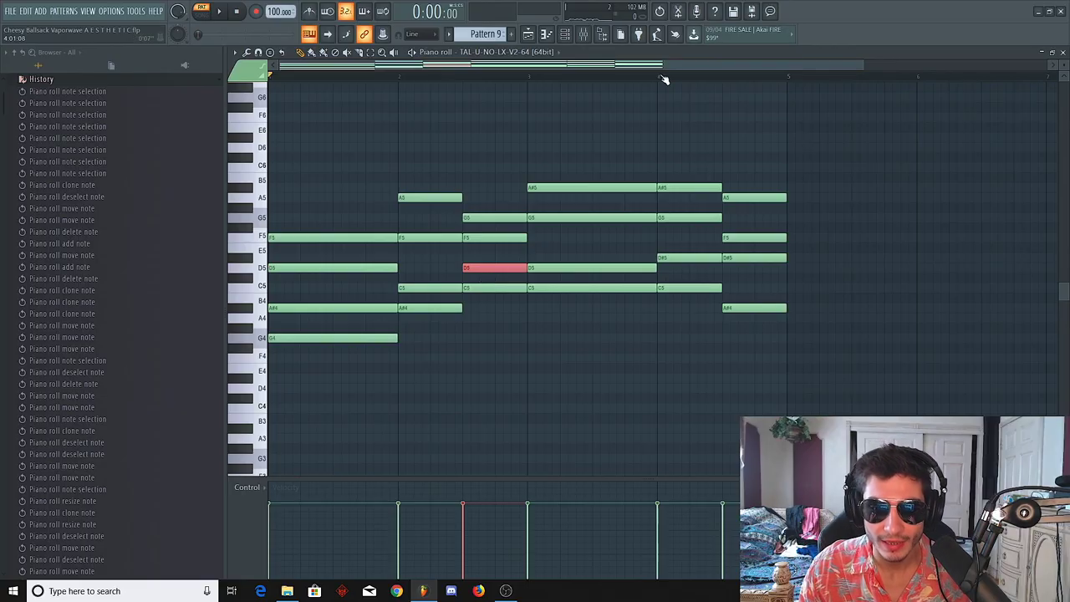
pyautogui.click(725, 76)
pyautogui.scroll(1, 763, 81)
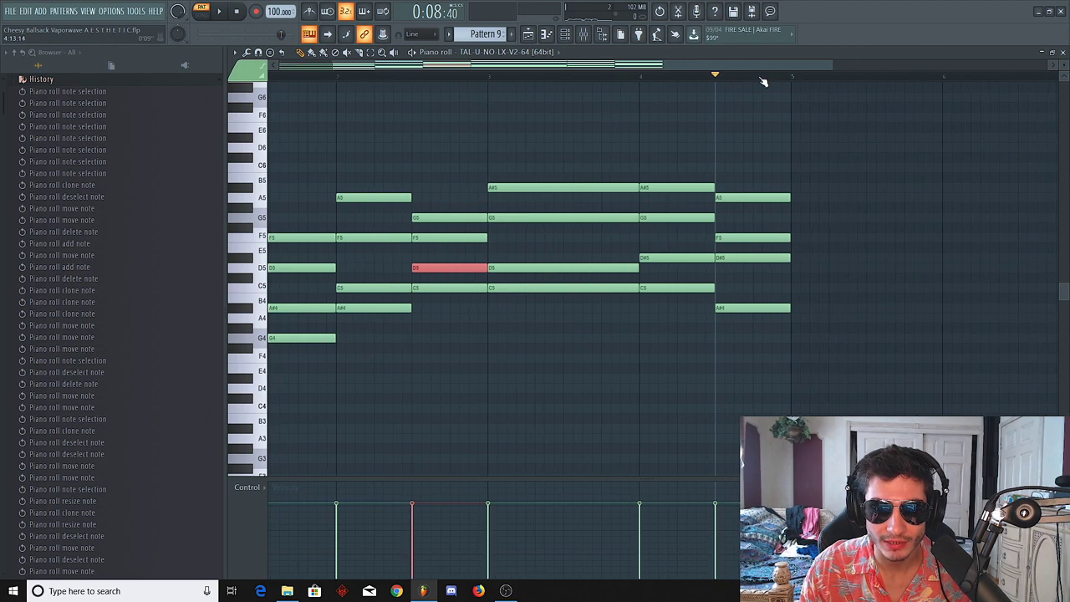
pyautogui.moveTo(797, 164); pyautogui.dragTo(754, 307)
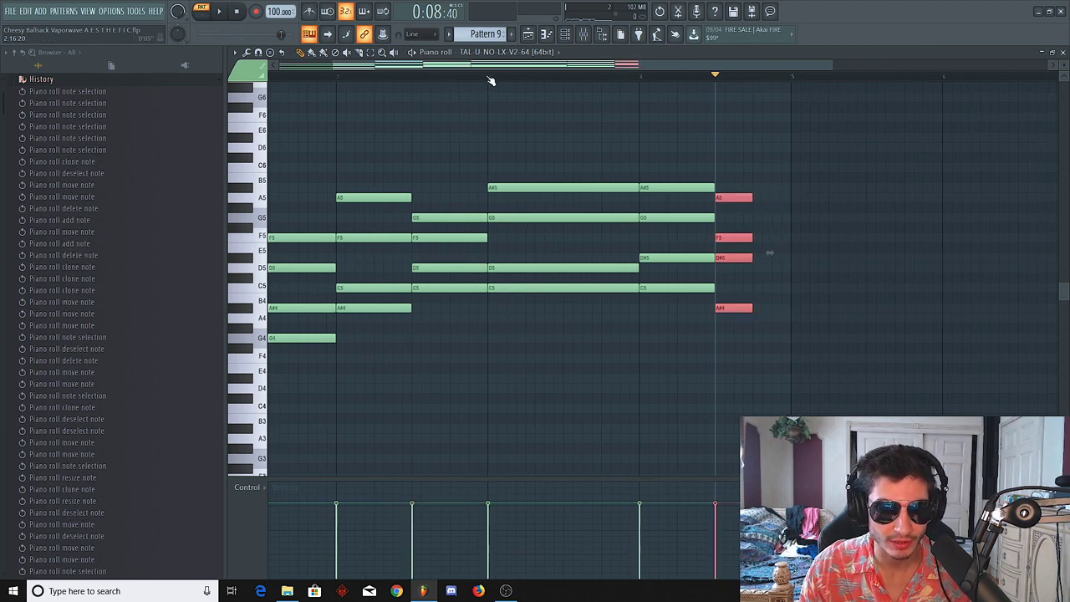
pyautogui.press('space')
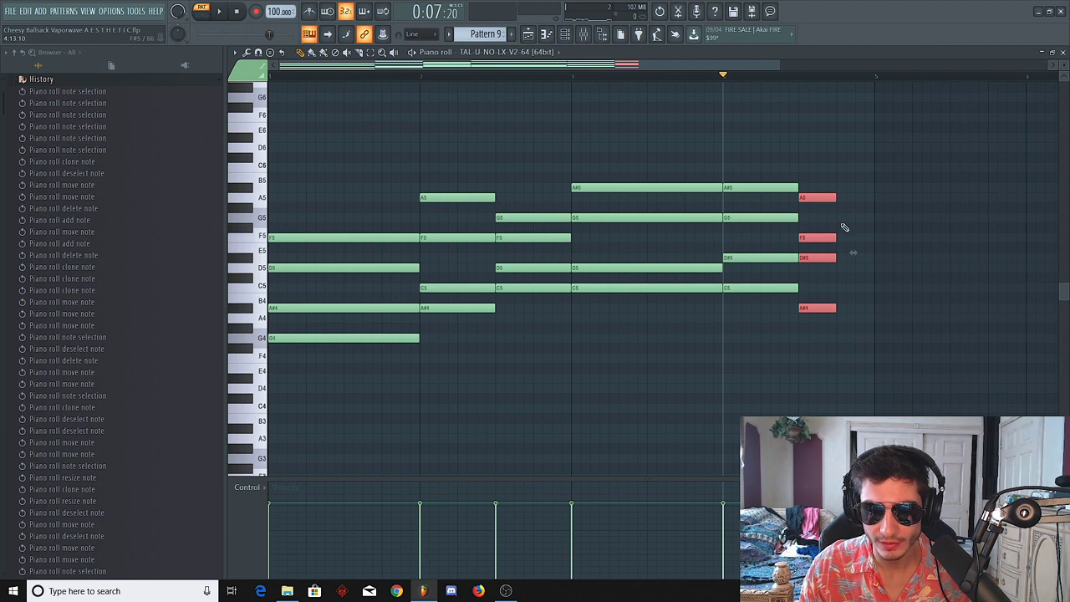
# Shift the last chord's D#5 later, then delete it and copy C5 up to F5.
pyautogui.click(798, 76)
pyautogui.click(824, 258)
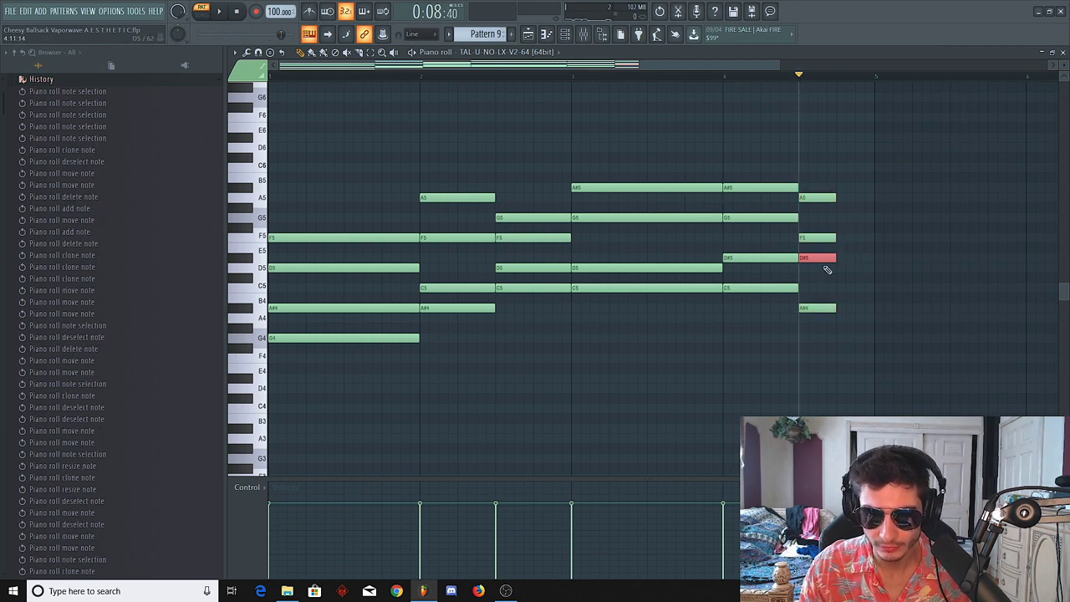
pyautogui.moveTo(813, 257)
pyautogui.mouseDown()
pyautogui.moveTo(849, 270)
pyautogui.moveTo(851, 322)
pyautogui.moveTo(853, 257)
pyautogui.mouseUp()
pyautogui.press('space')
pyautogui.press('space')
pyautogui.press('space')
pyautogui.press('space')
pyautogui.press('space')
pyautogui.press('space')
pyautogui.press('space')
pyautogui.press('space')
pyautogui.press('space')
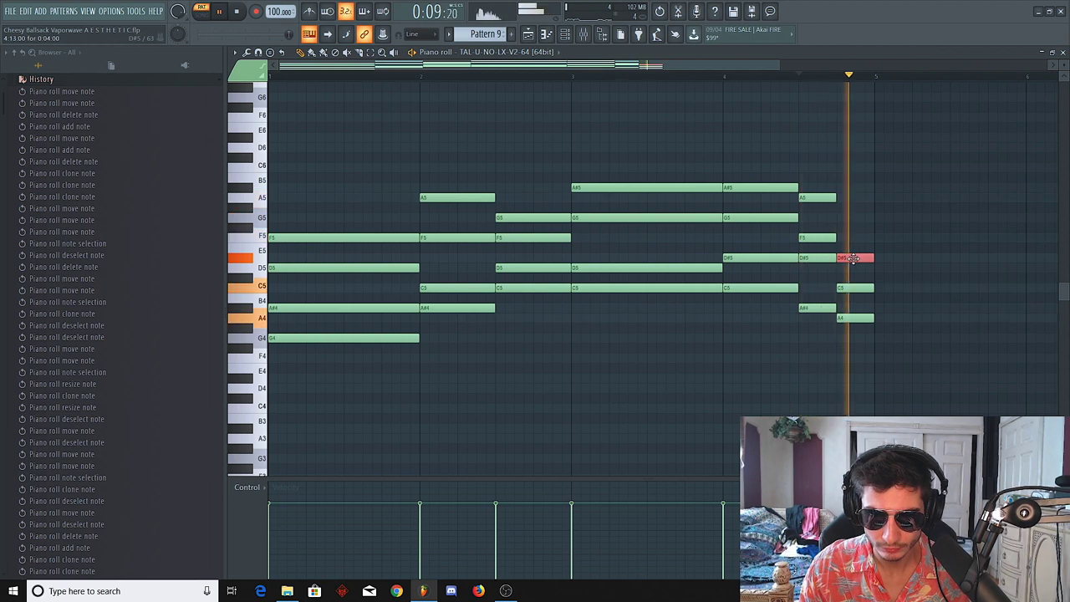
pyautogui.press('space')
pyautogui.rightClick(853, 258)
pyautogui.moveTo(854, 287); pyautogui.dragTo(853, 236)
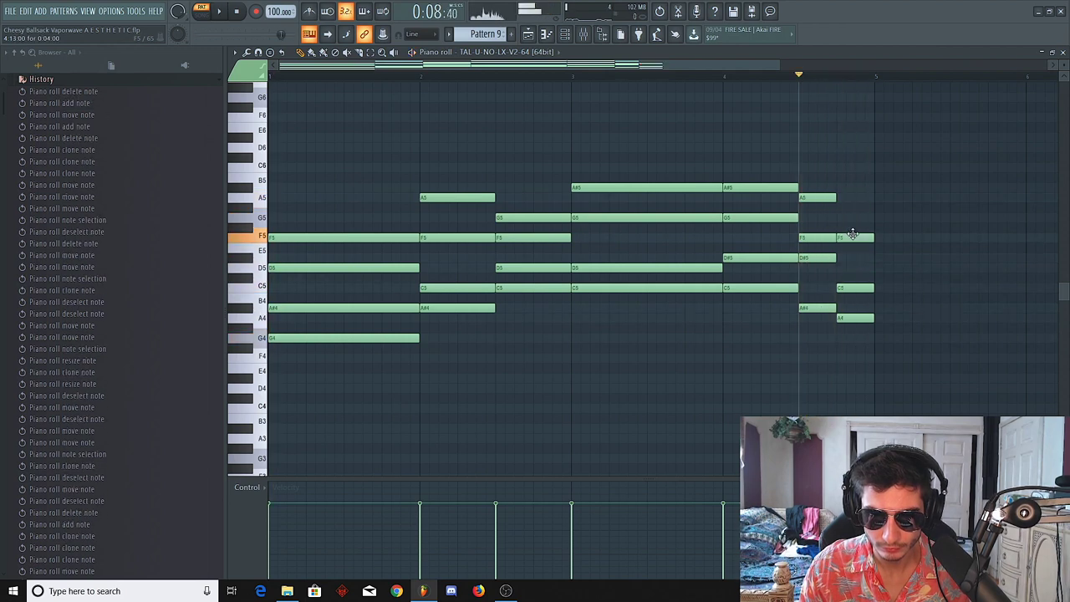
pyautogui.press('space')
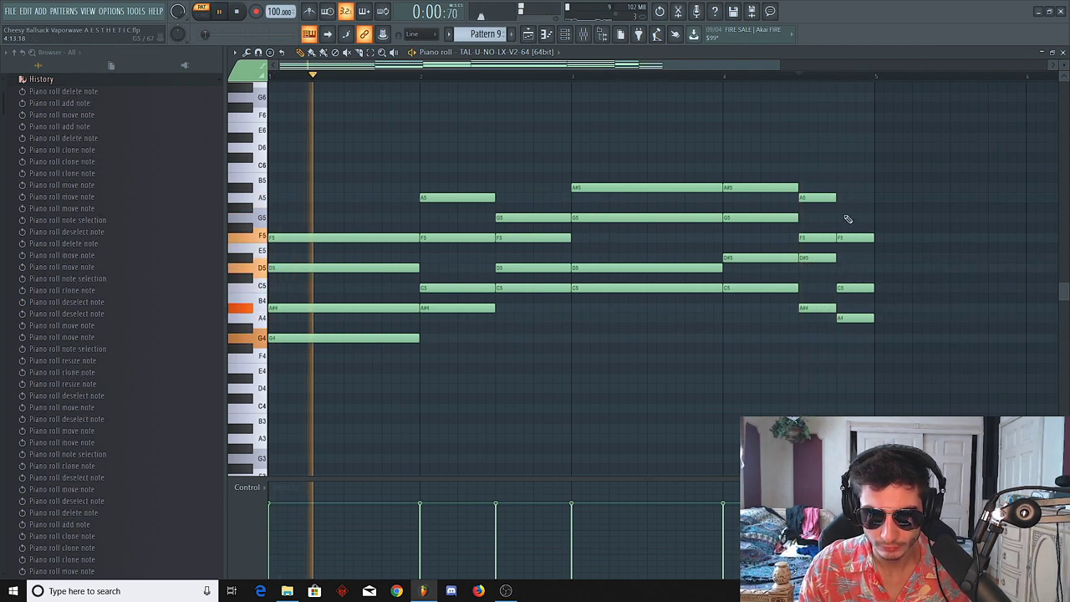
# Tidy the chord's upper notes so F5 and A5 sustain to the end of the bar, then play.
pyautogui.moveTo(835, 198); pyautogui.dragTo(873, 199)
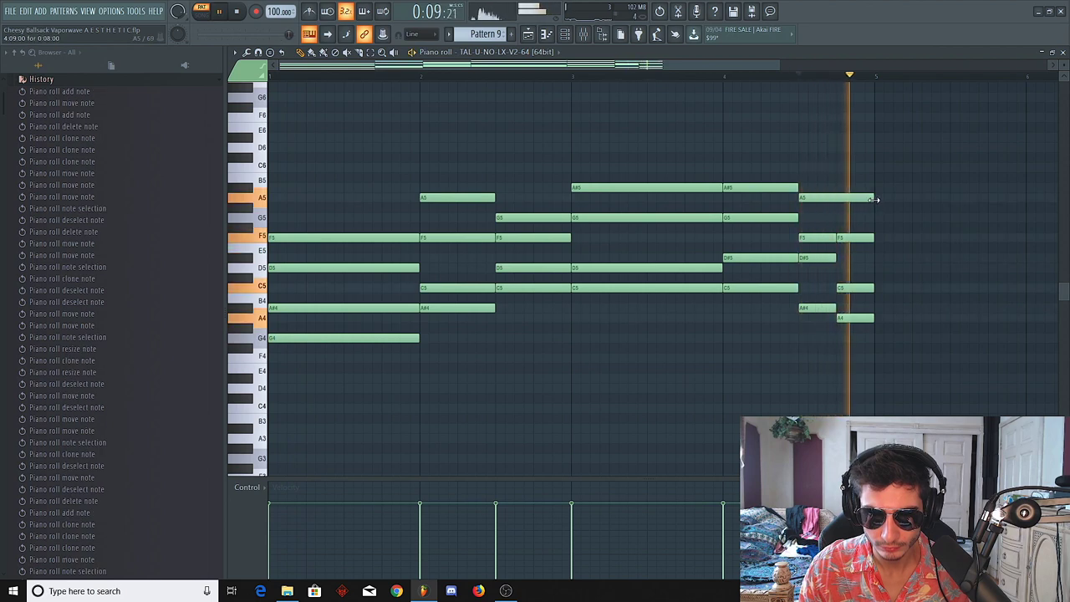
pyautogui.moveTo(853, 238); pyautogui.dragTo(849, 196)
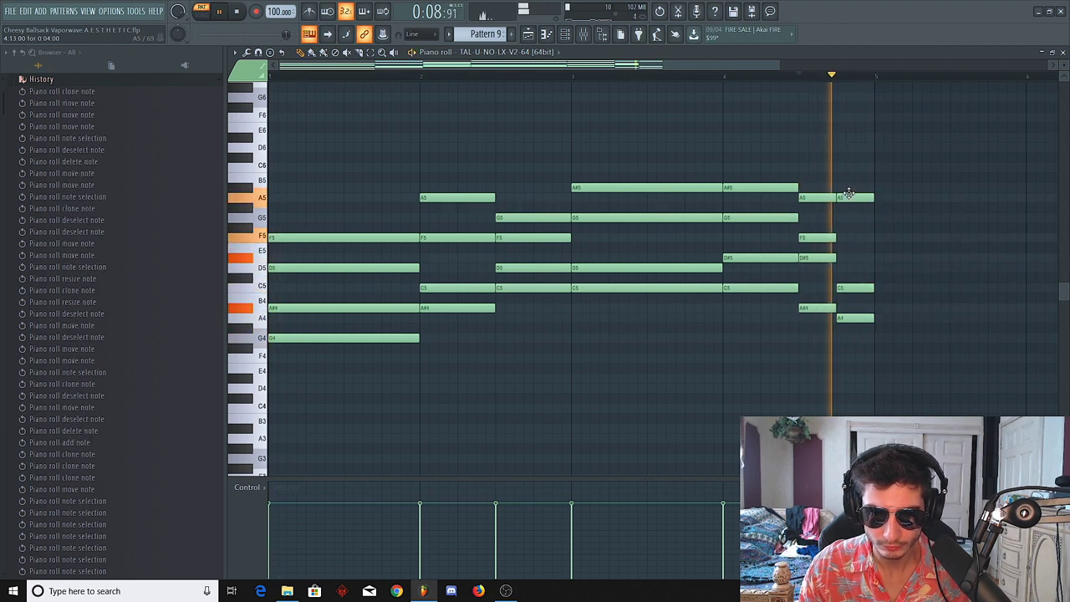
pyautogui.rightClick(845, 197)
pyautogui.press('space')
pyautogui.moveTo(834, 197); pyautogui.dragTo(874, 197)
pyautogui.moveTo(836, 237); pyautogui.dragTo(874, 239)
pyautogui.press('space')
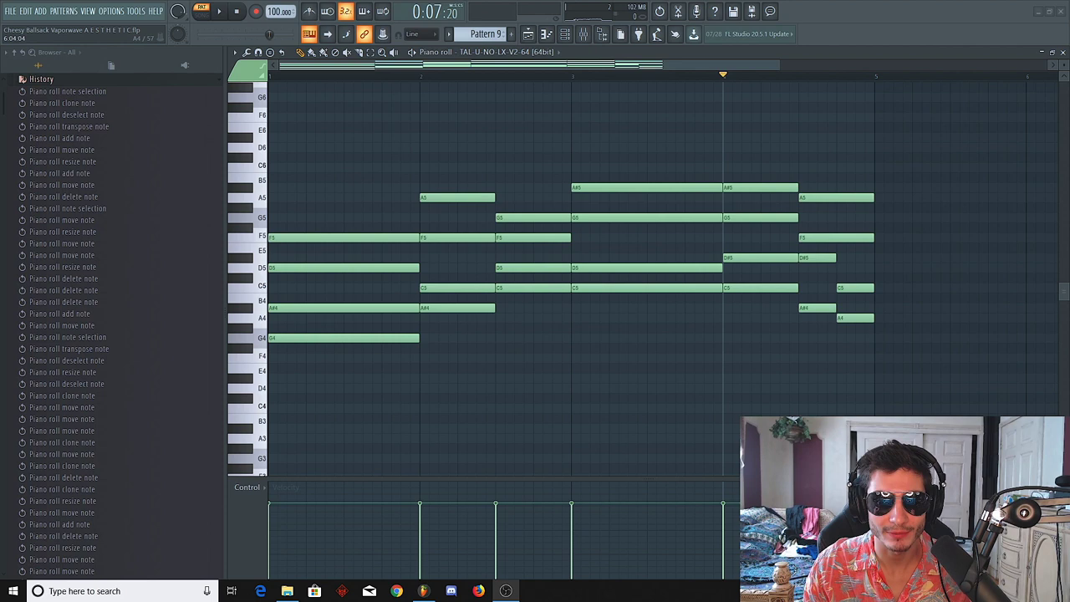
pyautogui.click(1066, 294)
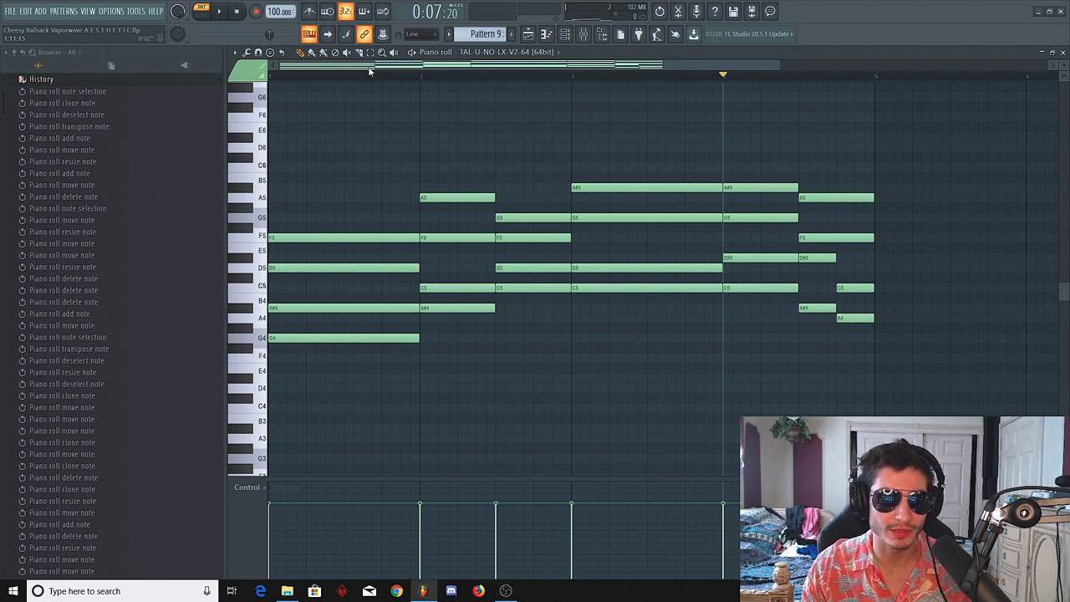
pyautogui.scroll(-2, 374, 96)
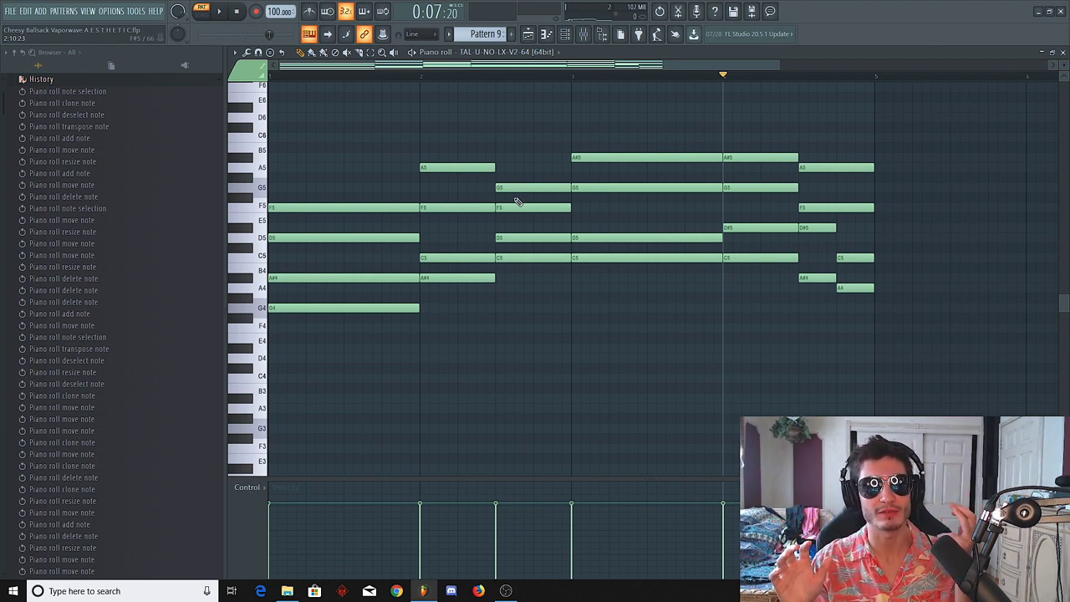
# Select the G4, A#4, C5, A4, D5, F5 and G5 chord notes across the progression.
pyautogui.click(412, 305)
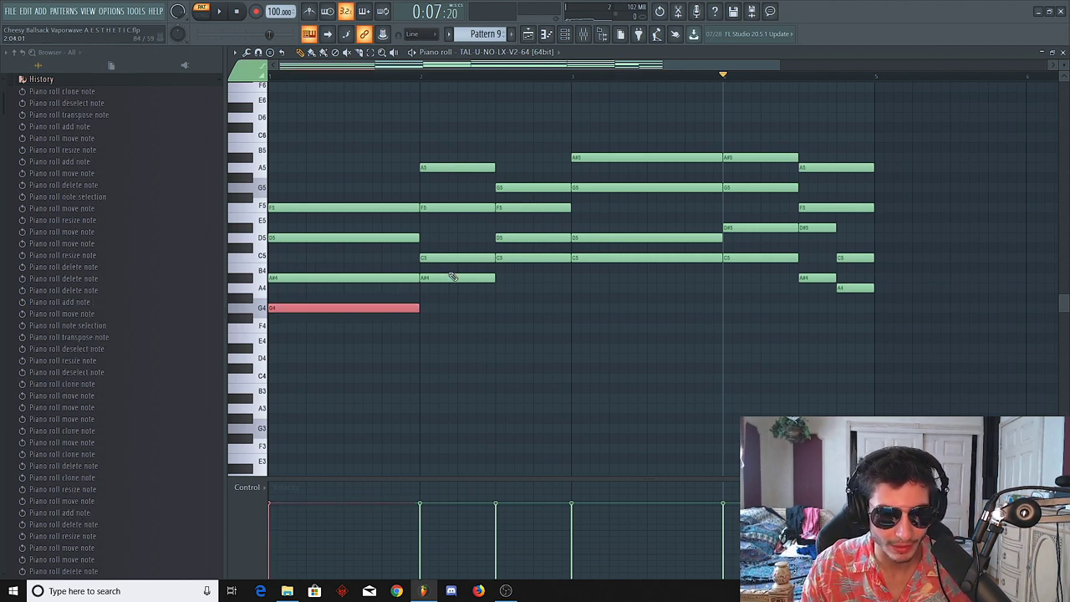
pyautogui.click(452, 278)
pyautogui.click(525, 257)
pyautogui.click(602, 257)
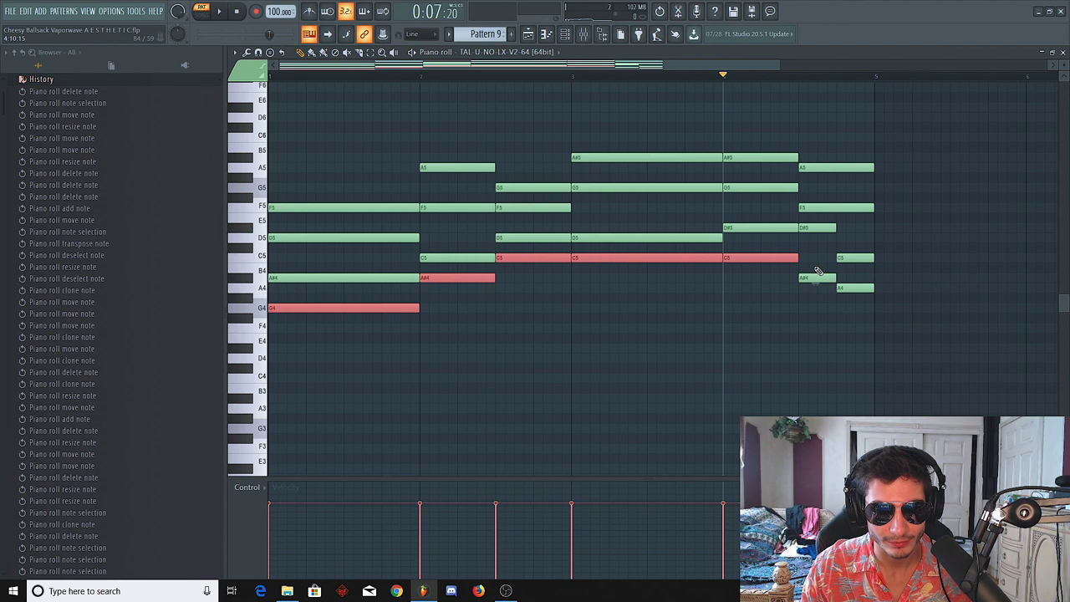
pyautogui.keyDown('ctrl'); pyautogui.click(817, 278); pyautogui.keyUp('ctrl')
pyautogui.keyDown('ctrl'); pyautogui.click(854, 288); pyautogui.keyUp('ctrl')
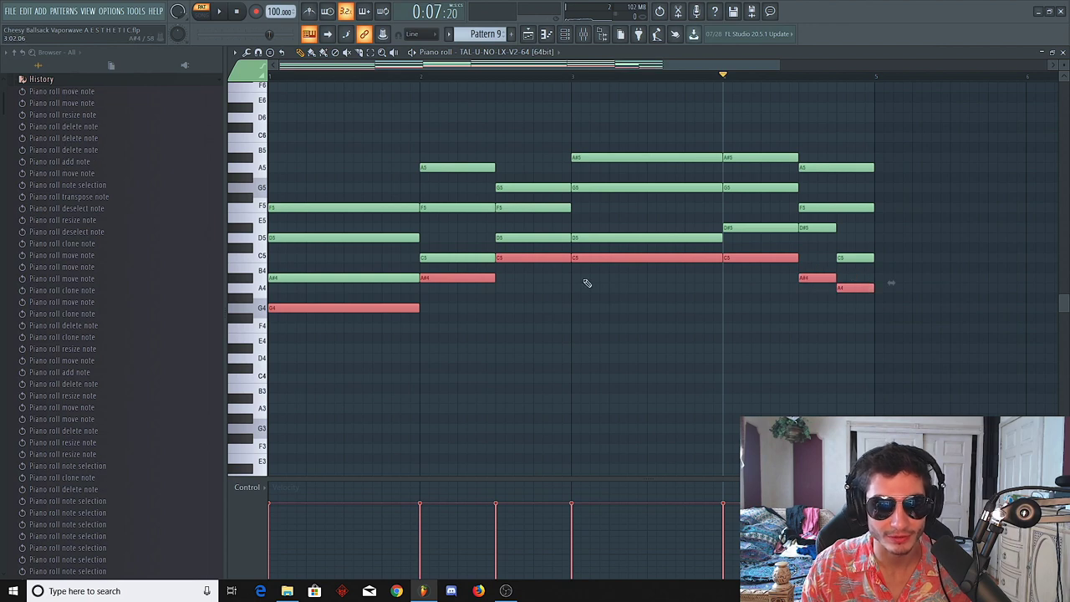
pyautogui.keyDown('ctrl'); pyautogui.click(312, 237); pyautogui.keyUp('ctrl')
pyautogui.keyDown('ctrl'); pyautogui.keyDown('shift'); pyautogui.click(445, 207); pyautogui.keyUp('shift'); pyautogui.keyUp('ctrl')
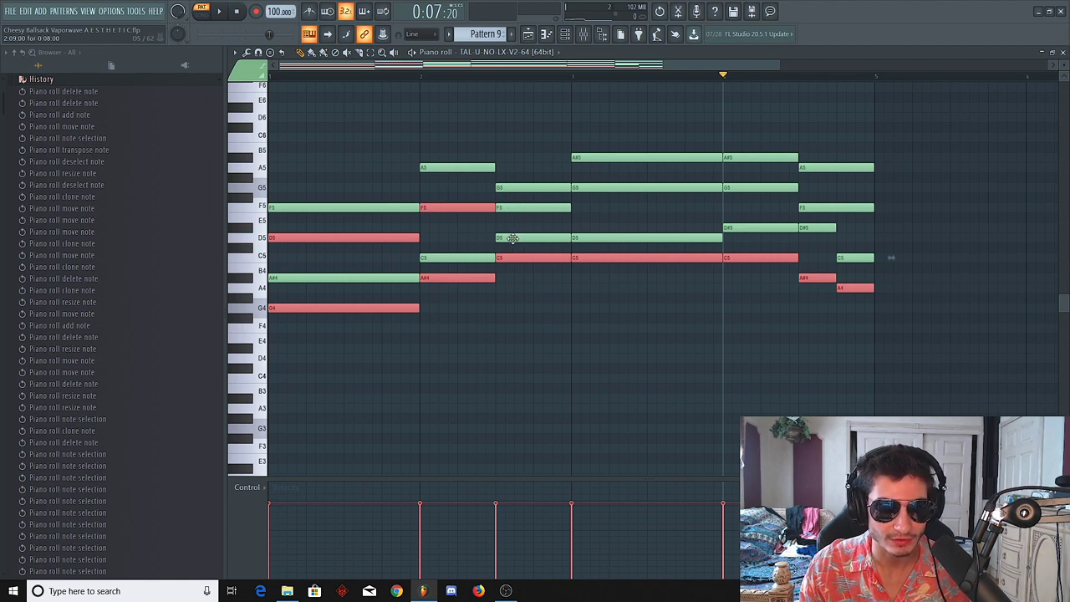
pyautogui.keyDown('ctrl'); pyautogui.keyDown('shift'); pyautogui.click(519, 189); pyautogui.keyUp('shift'); pyautogui.keyUp('ctrl')
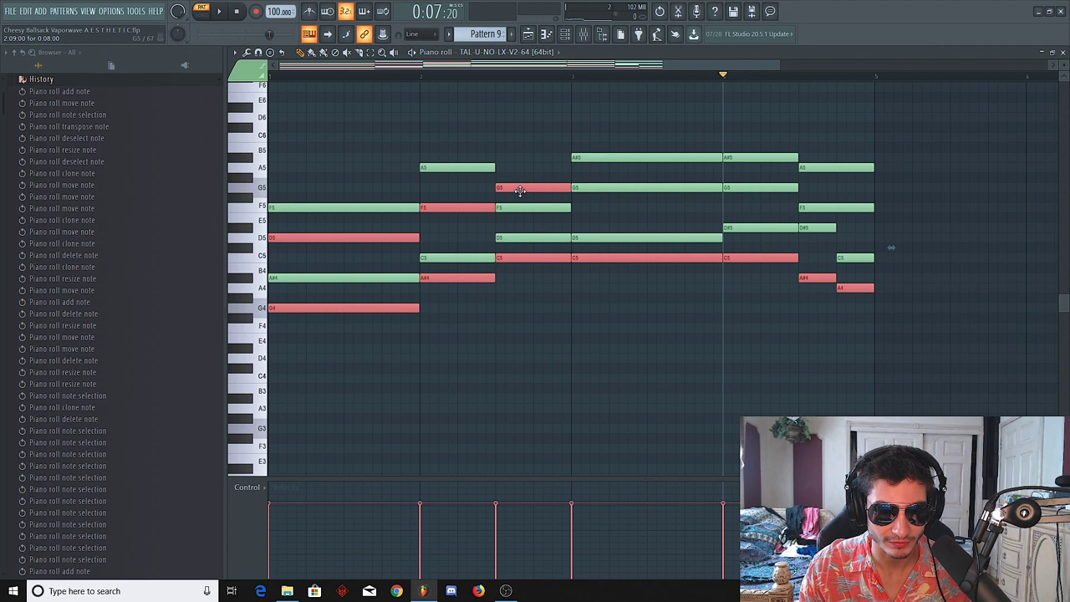
pyautogui.keyDown('ctrl'); pyautogui.keyDown('shift'); pyautogui.click(611, 185); pyautogui.keyUp('shift'); pyautogui.keyUp('ctrl')
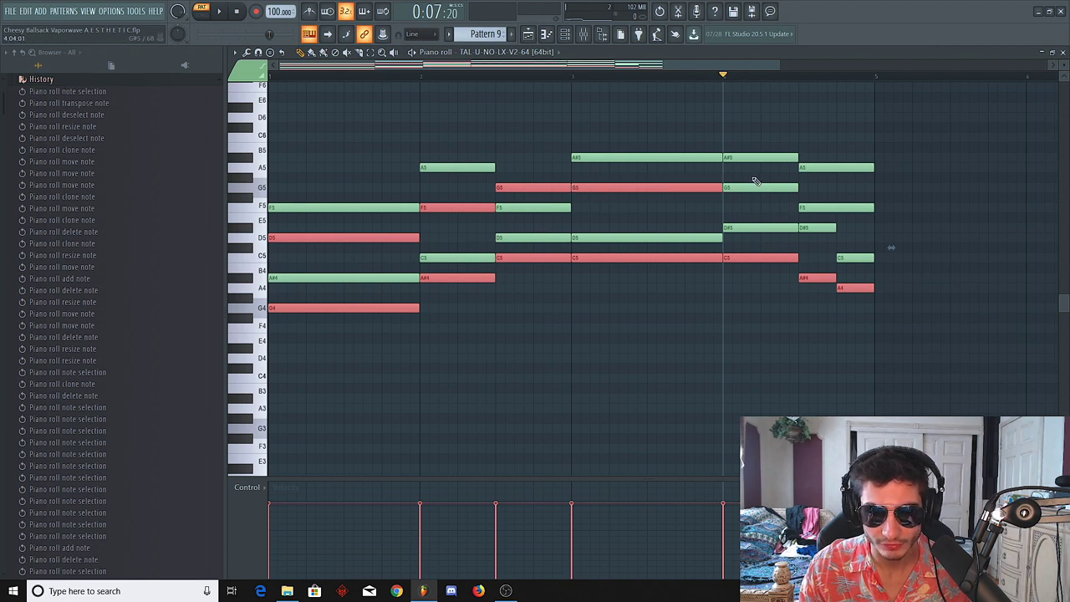
pyautogui.keyDown('ctrl'); pyautogui.keyDown('shift'); pyautogui.click(749, 188); pyautogui.keyUp('shift'); pyautogui.keyUp('ctrl')
pyautogui.keyDown('ctrl'); pyautogui.keyDown('shift'); pyautogui.click(835, 209); pyautogui.keyUp('shift'); pyautogui.keyUp('ctrl')
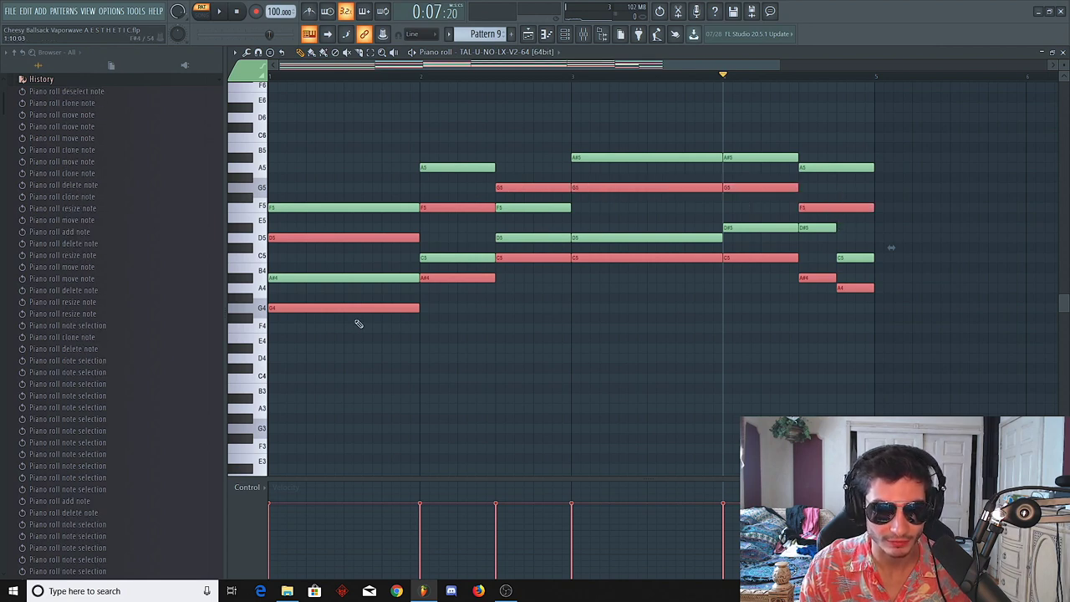
# Copy the selected notes one octave lower, deselect them, and move the playhead to the last chord.
pyautogui.moveTo(292, 310); pyautogui.dragTo(287, 437)
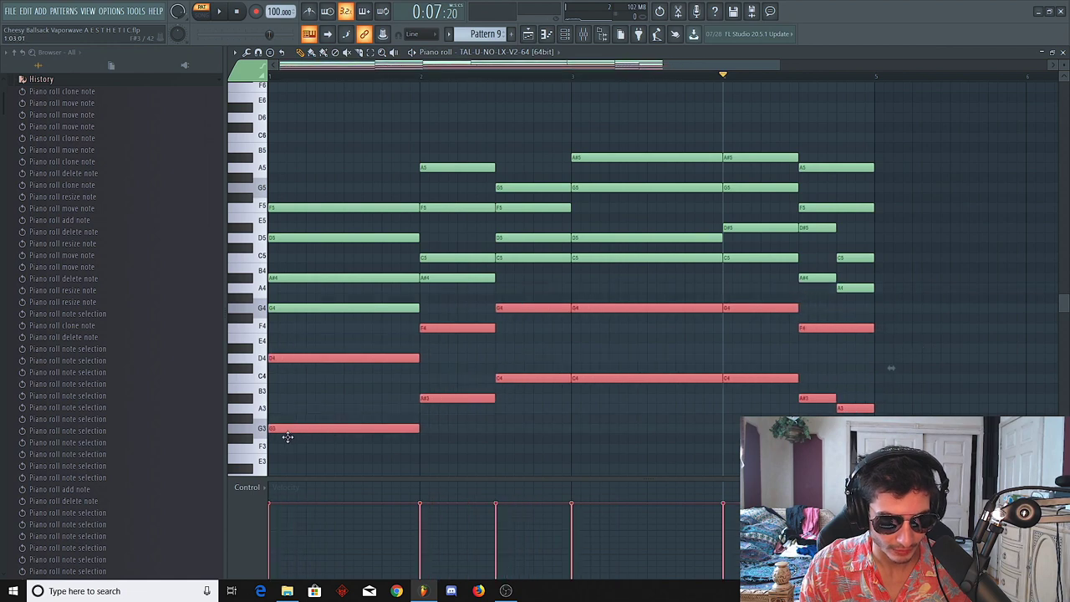
pyautogui.click(868, 146)
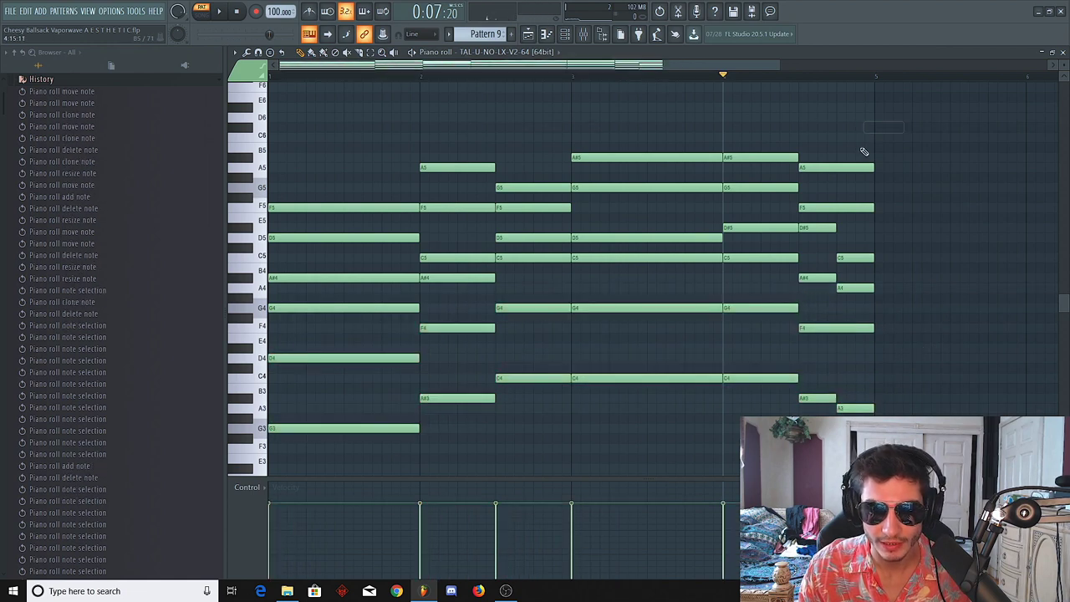
pyautogui.click(837, 77)
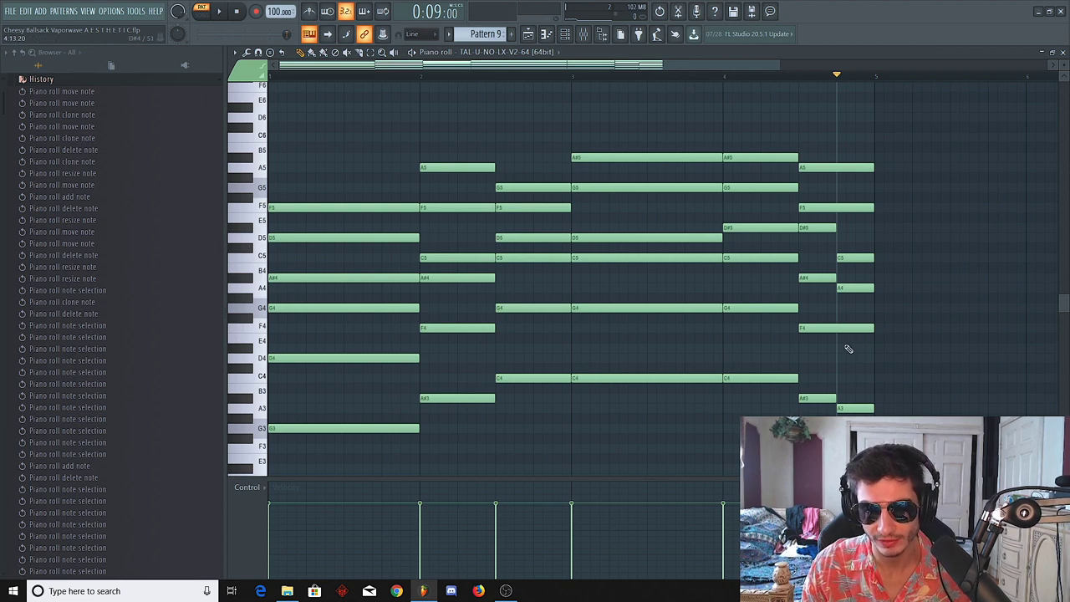
pyautogui.click(799, 76)
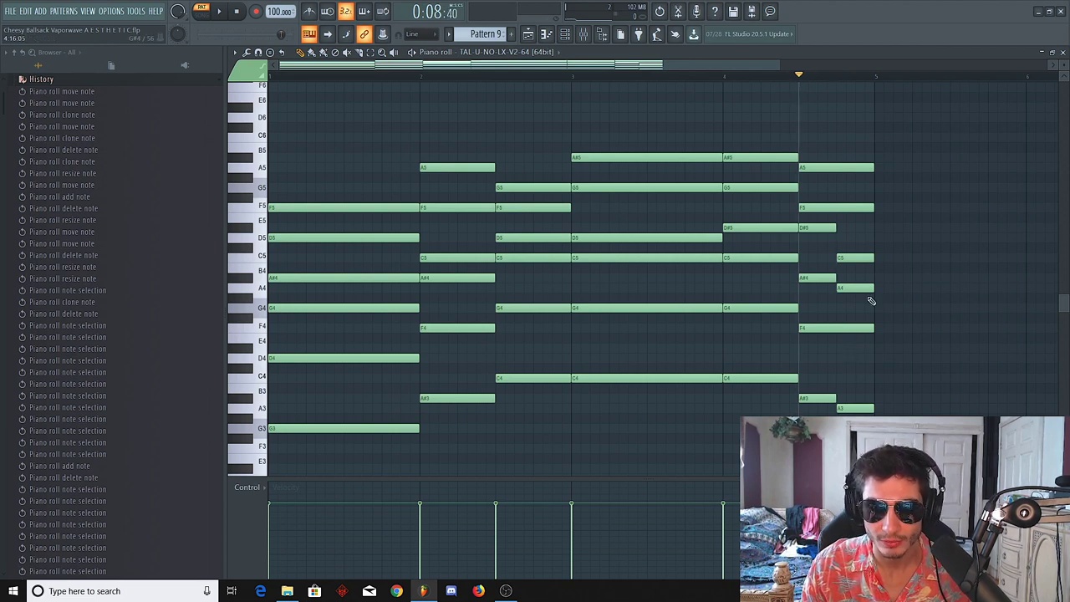
# Split the final F4 into a half-length F4 followed by a D4, deleting the leftover F4.
pyautogui.moveTo(871, 327); pyautogui.dragTo(843, 329)
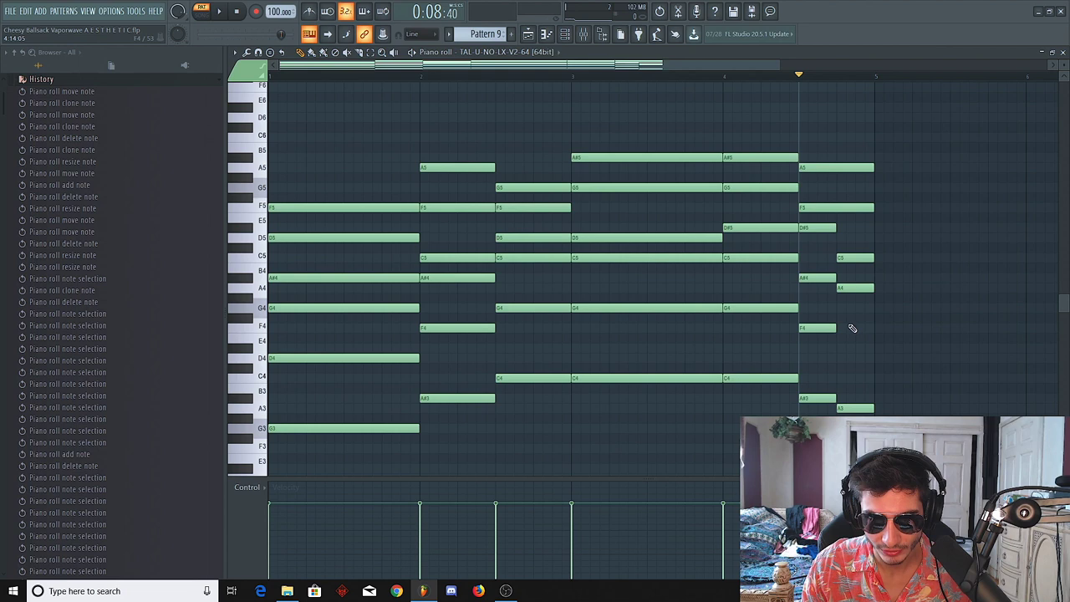
pyautogui.click(853, 328)
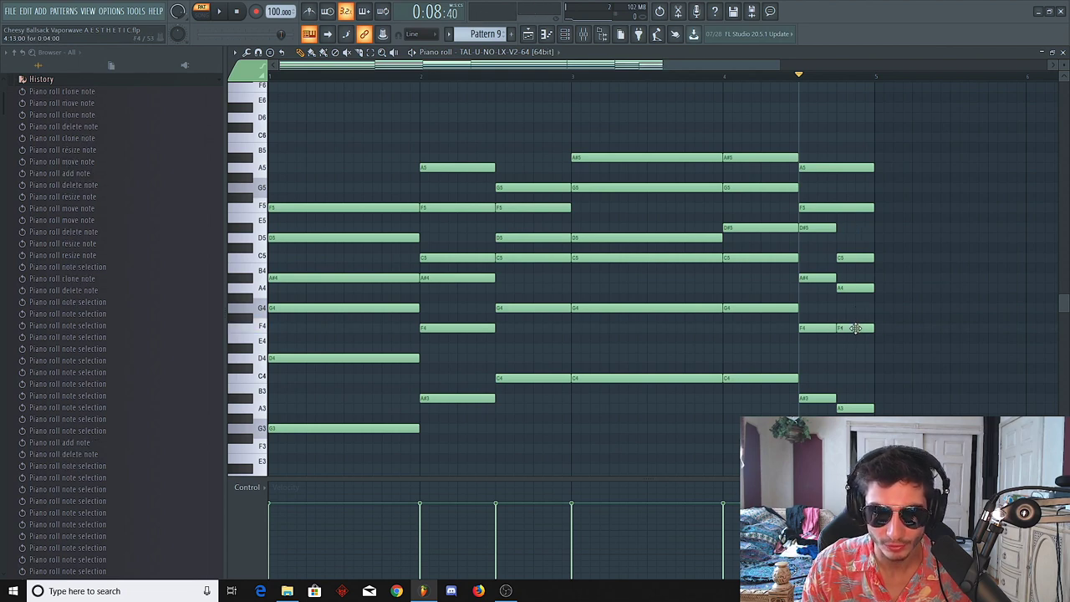
pyautogui.moveTo(855, 328); pyautogui.dragTo(857, 358)
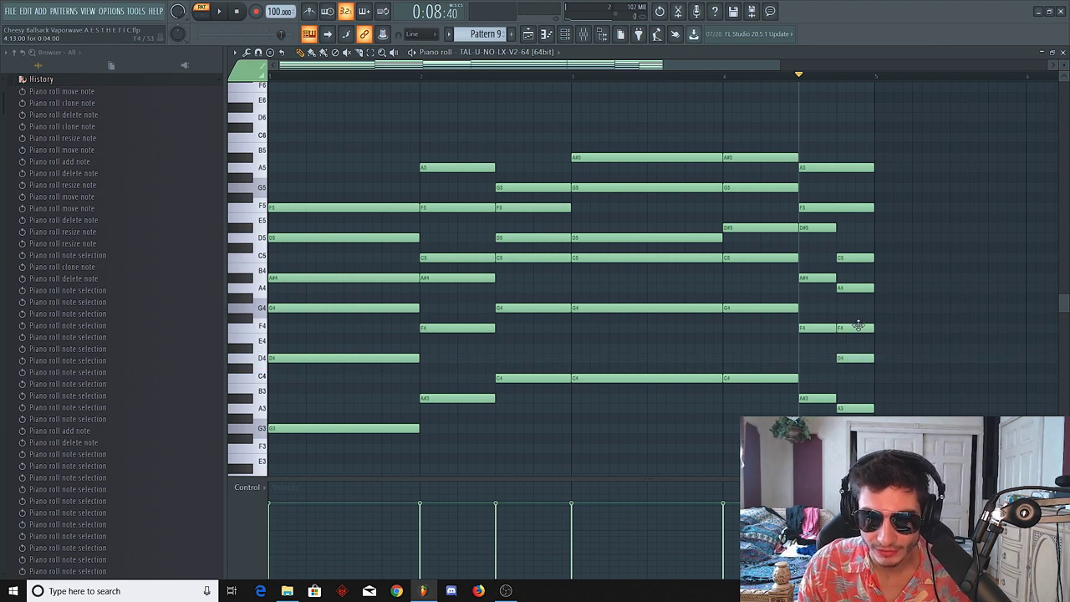
pyautogui.rightClick(862, 328)
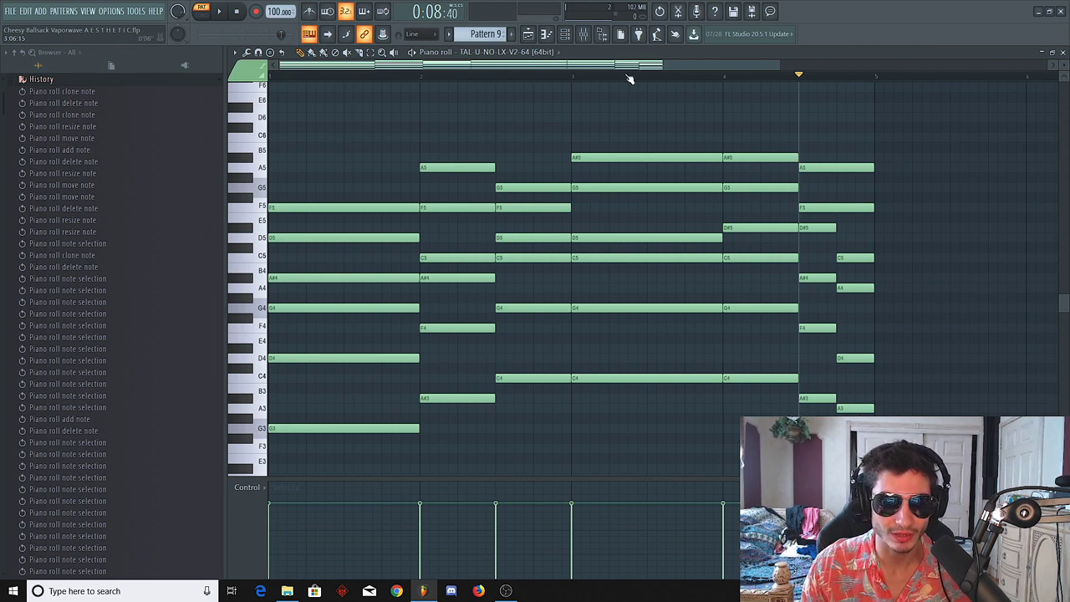
# Play the chord progression, then open the TAL-U-NO-LX synth window from the channel rack.
pyautogui.press('space')
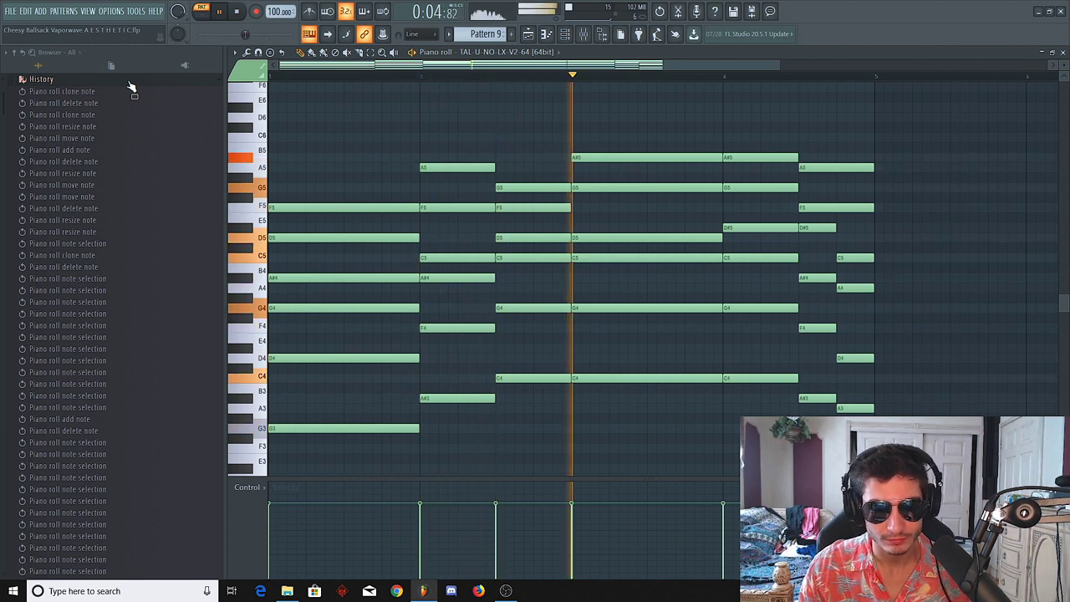
pyautogui.click(565, 33)
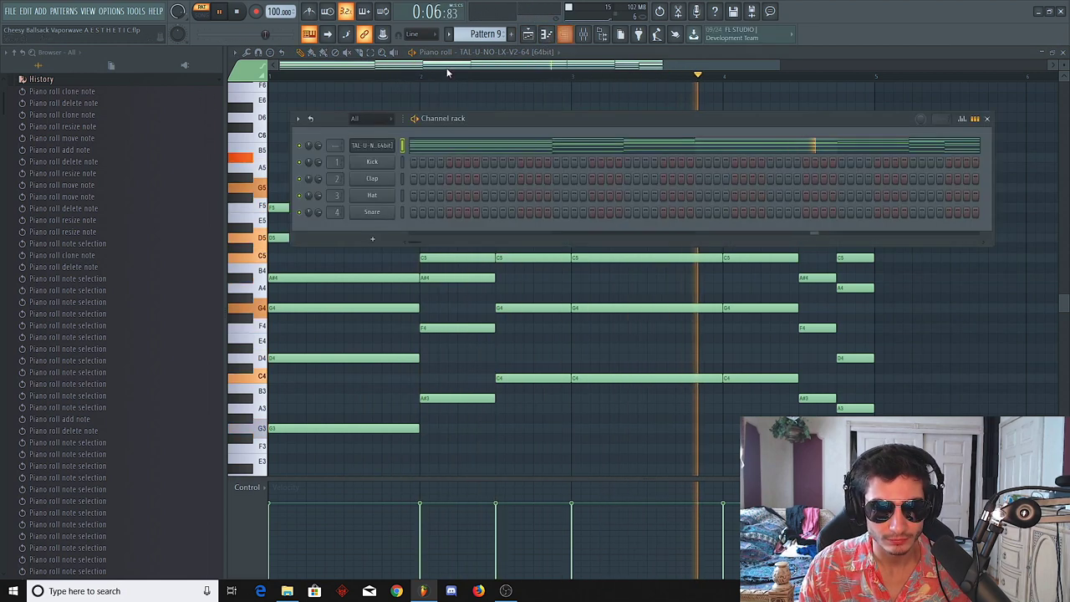
pyautogui.click(376, 145)
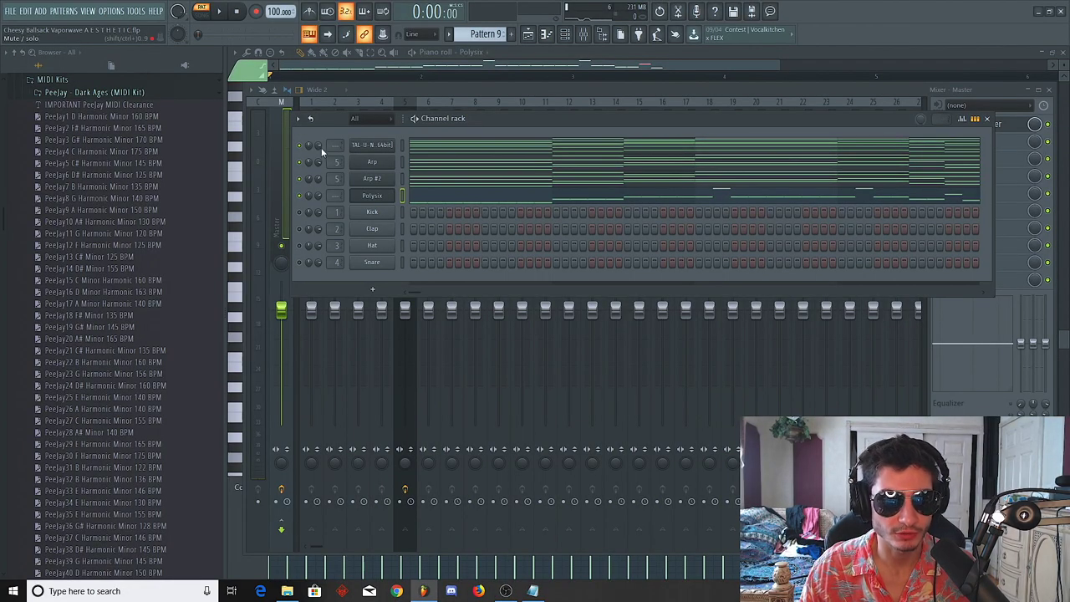
pyautogui.press('space')
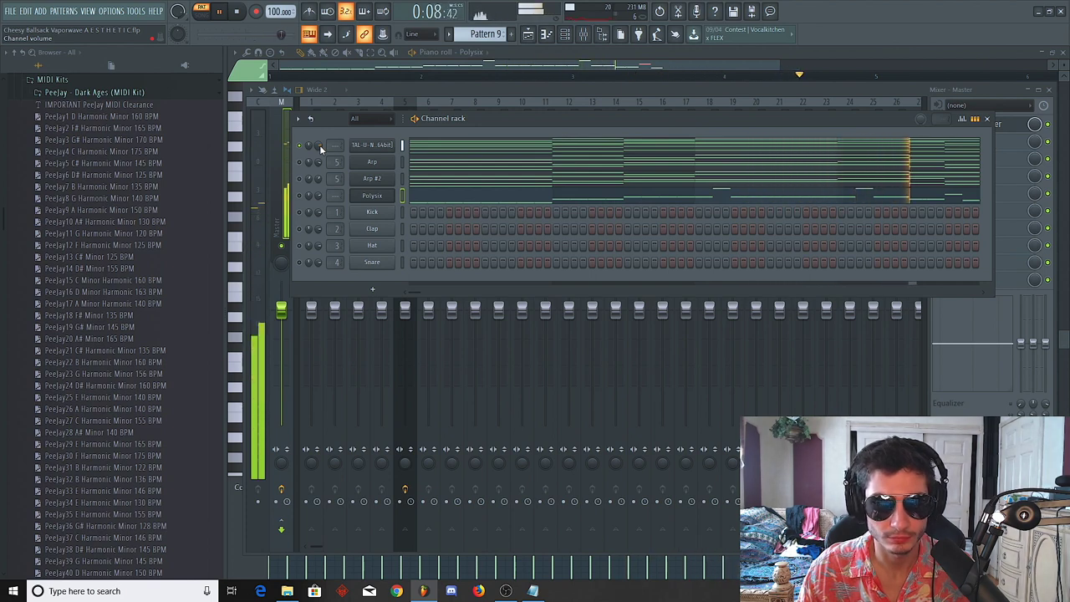
pyautogui.press('space')
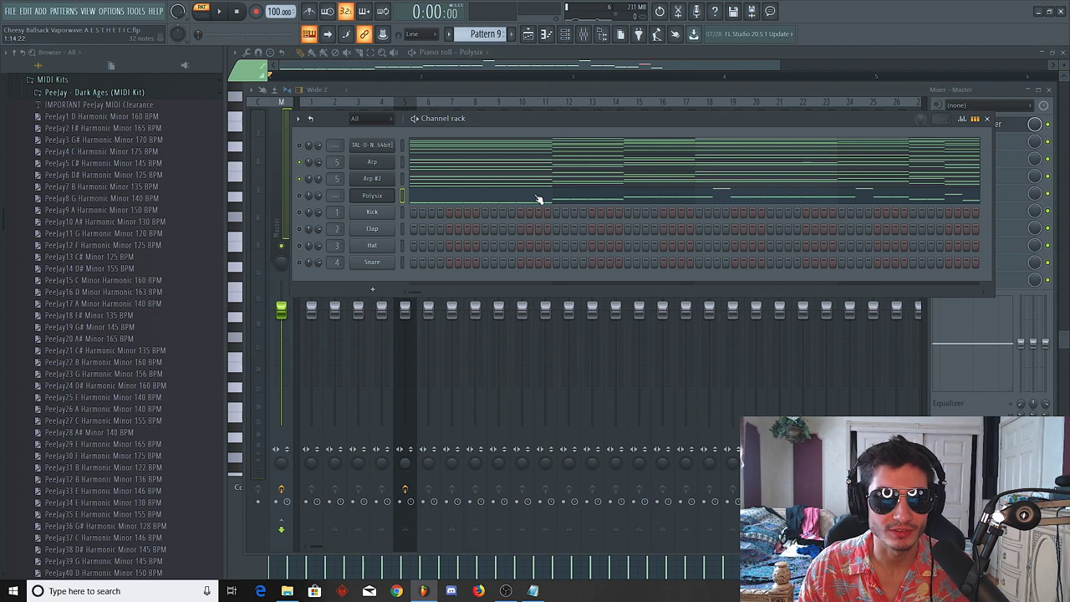
# Check the Arp channel's synth window, then view its notes in the piano roll.
pyautogui.click(374, 164)
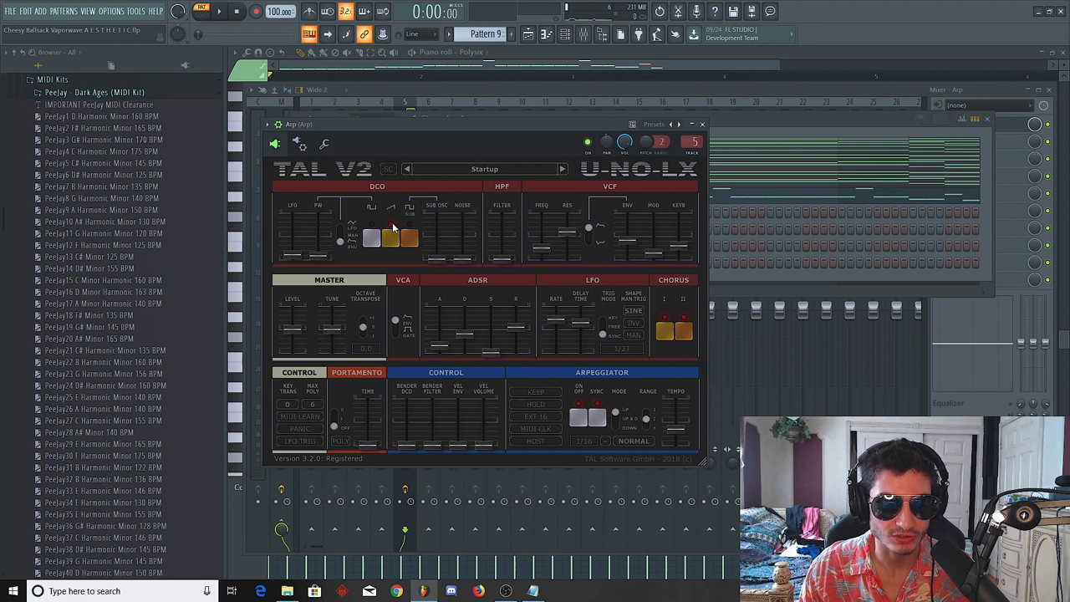
pyautogui.click(702, 123)
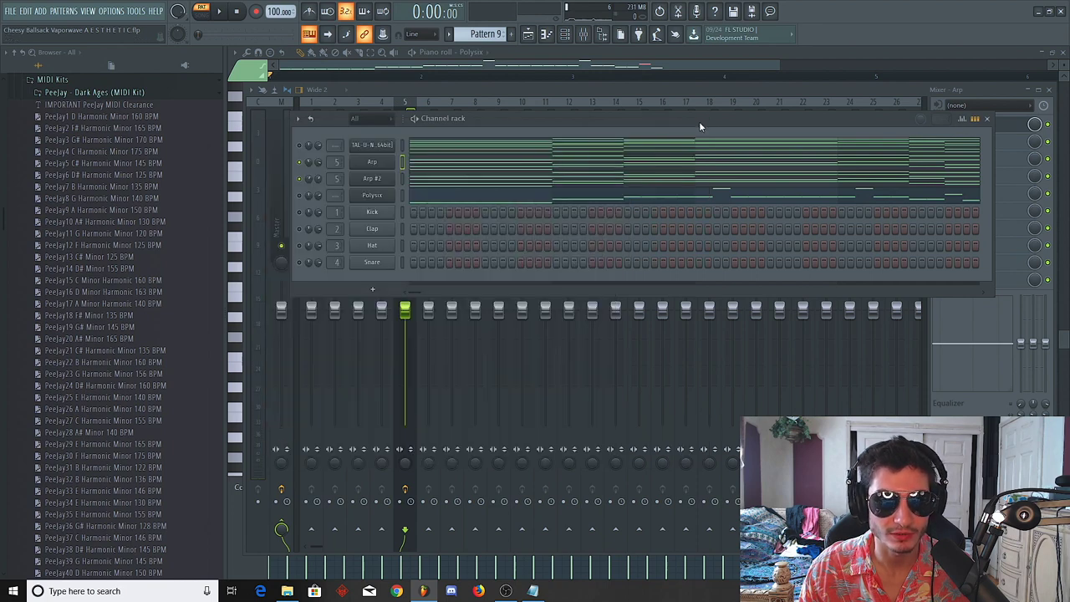
pyautogui.click(412, 164)
pyautogui.scroll(1, 449, 309)
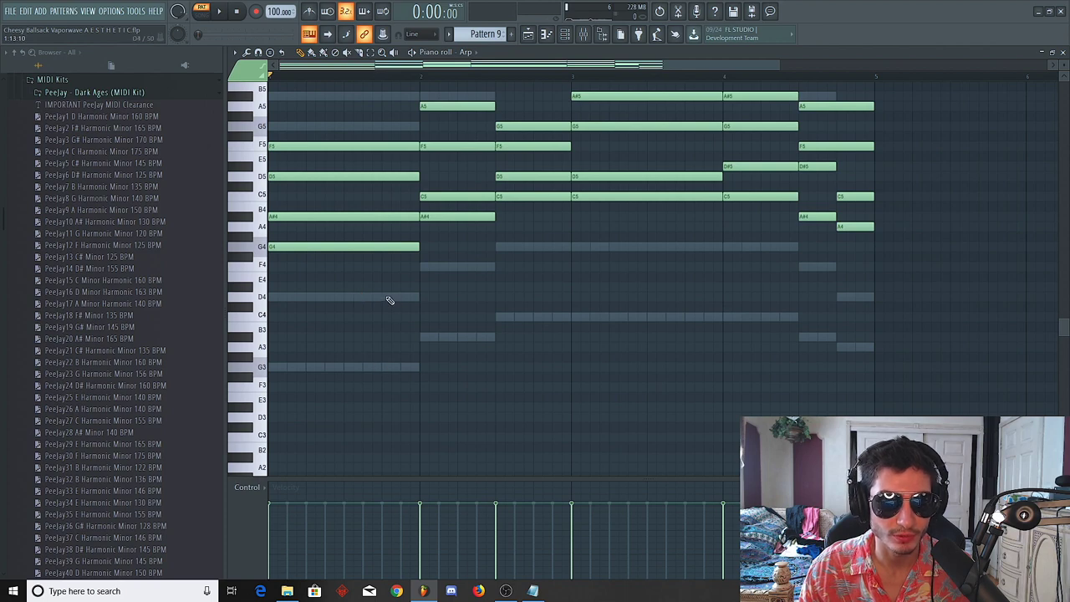
# View Arp #2's notes, one octave above Arp, then check its synth window.
pyautogui.click(566, 33)
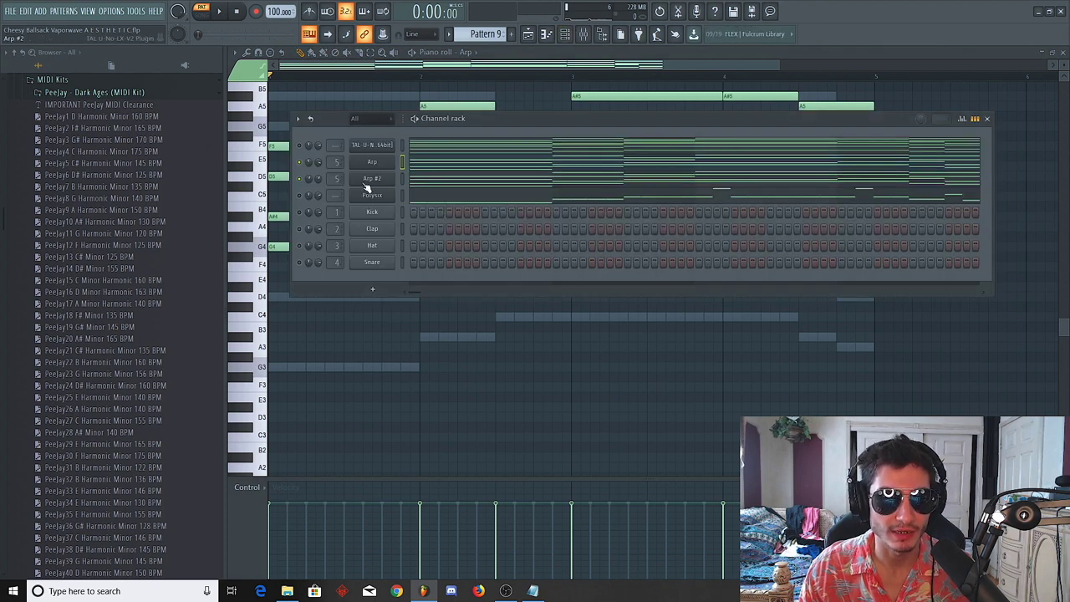
pyautogui.click(418, 179)
pyautogui.scroll(5, 425, 186)
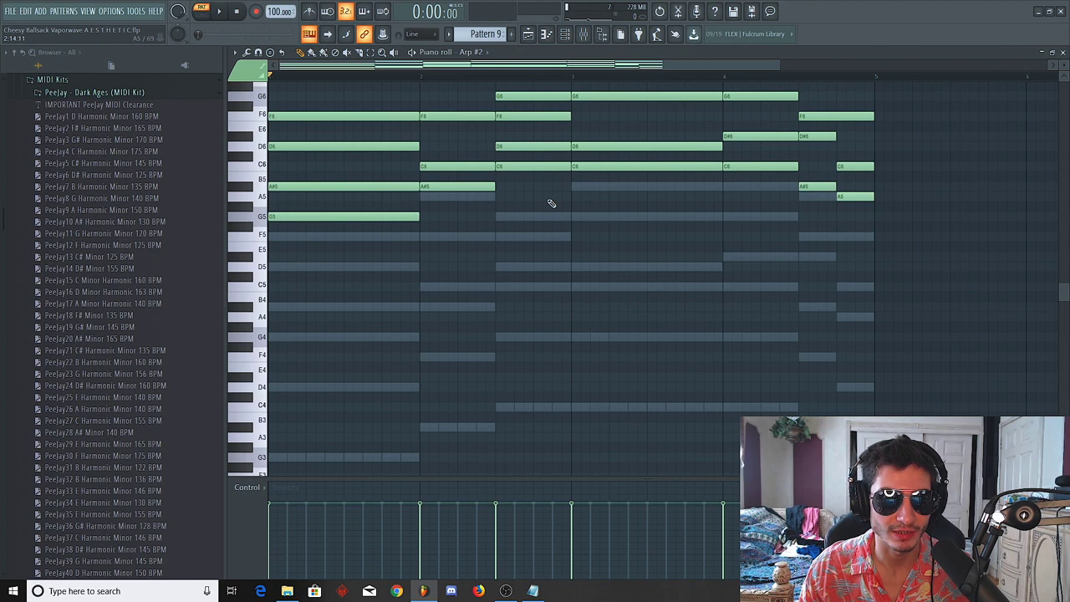
pyautogui.click(565, 33)
pyautogui.click(381, 176)
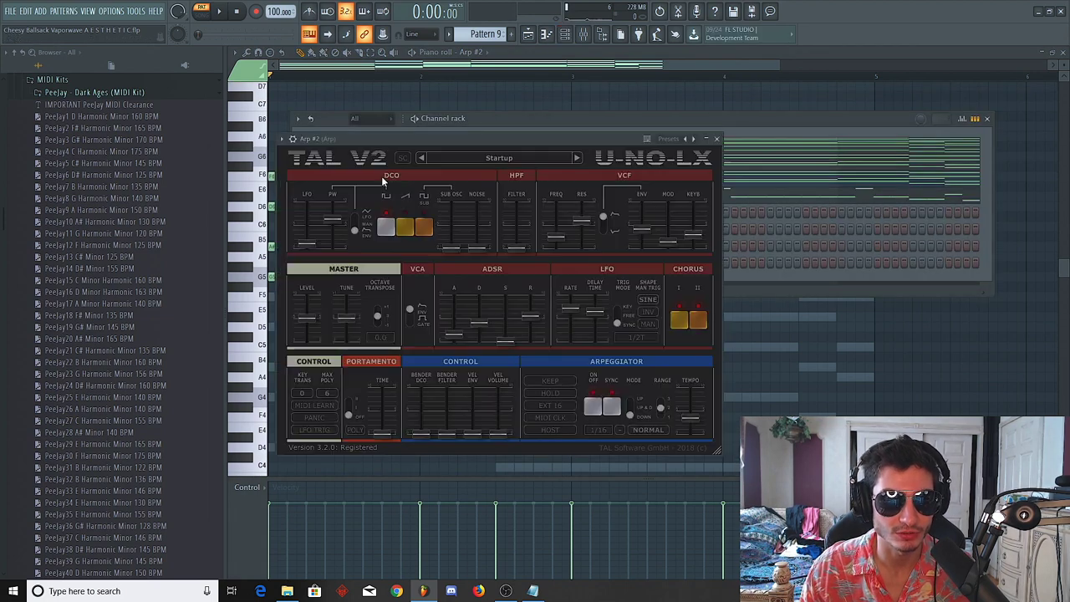
pyautogui.click(716, 138)
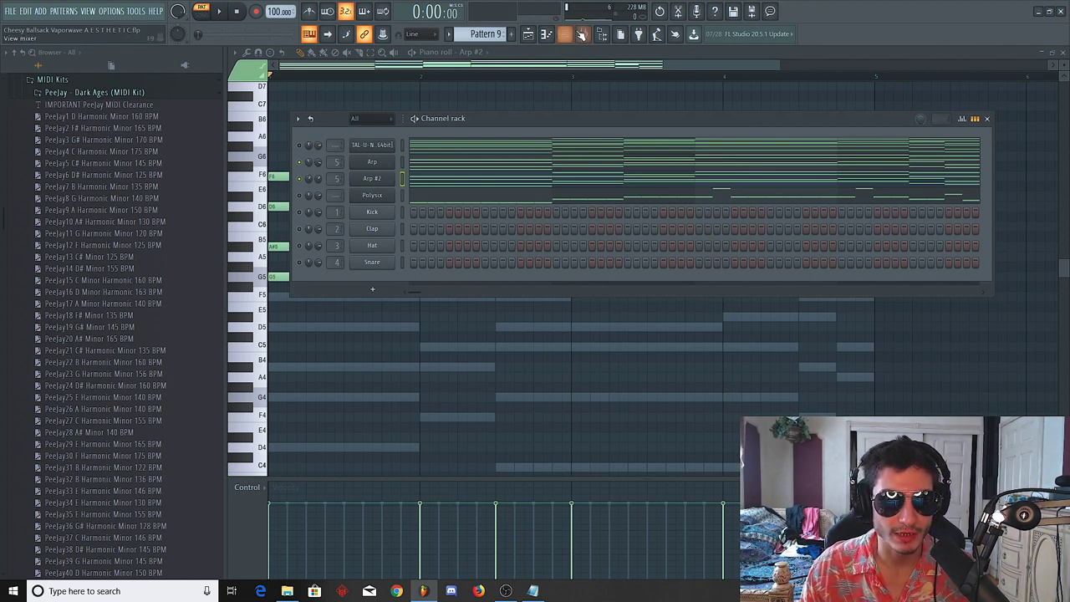
# Play and stop the beat to hear the arp layers, then show the Arp mixer track.
pyautogui.press('space')
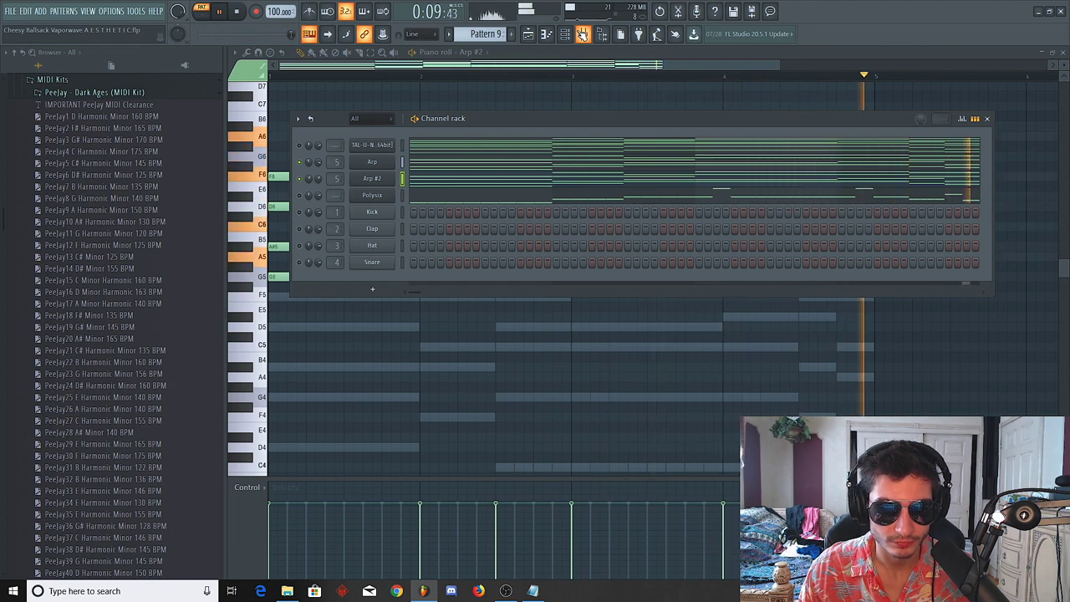
pyautogui.press('space')
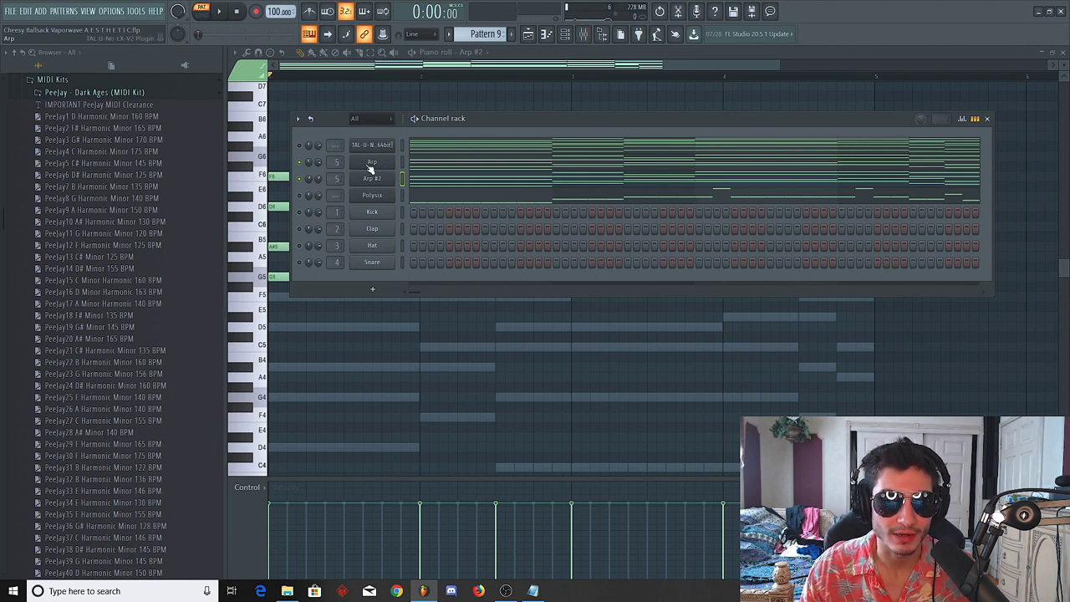
pyautogui.click(588, 34)
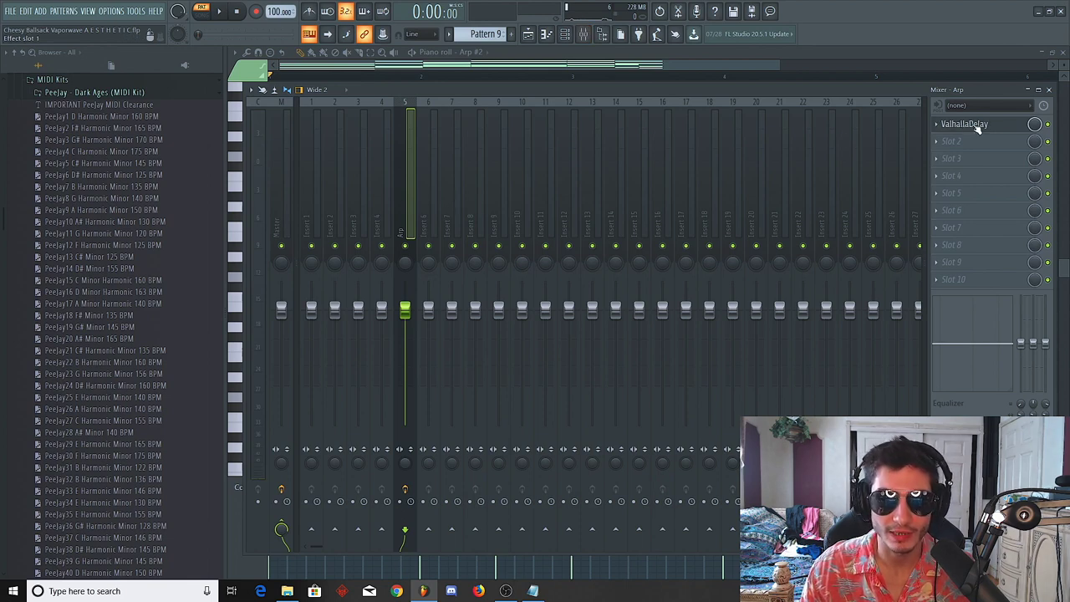
# Open the Arp track's ValhallaDelay (PingPong, 1/16, 45.2% mix), then return to the channel rack.
pyautogui.click(1001, 128)
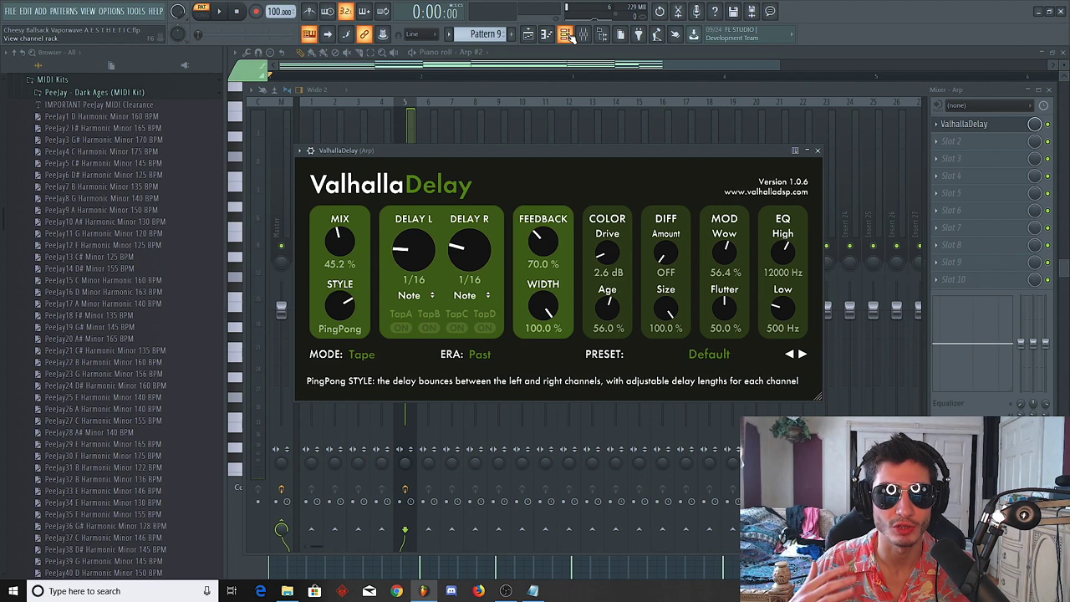
pyautogui.click(566, 35)
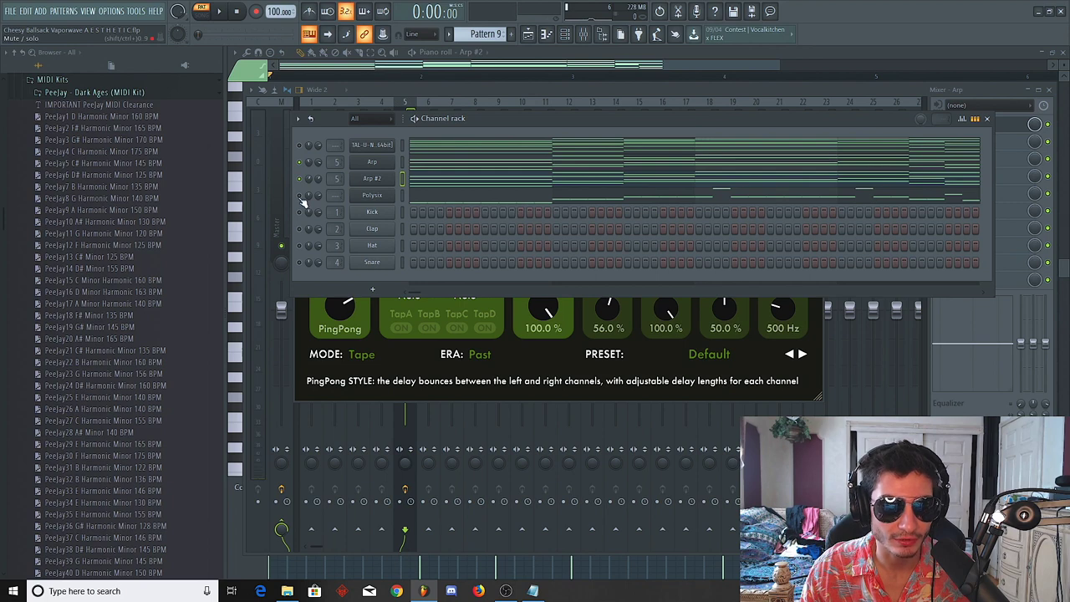
# Open the Polysix bass line's piano roll of G3, A#3 and C4 pulses and play it back.
pyautogui.click(411, 194)
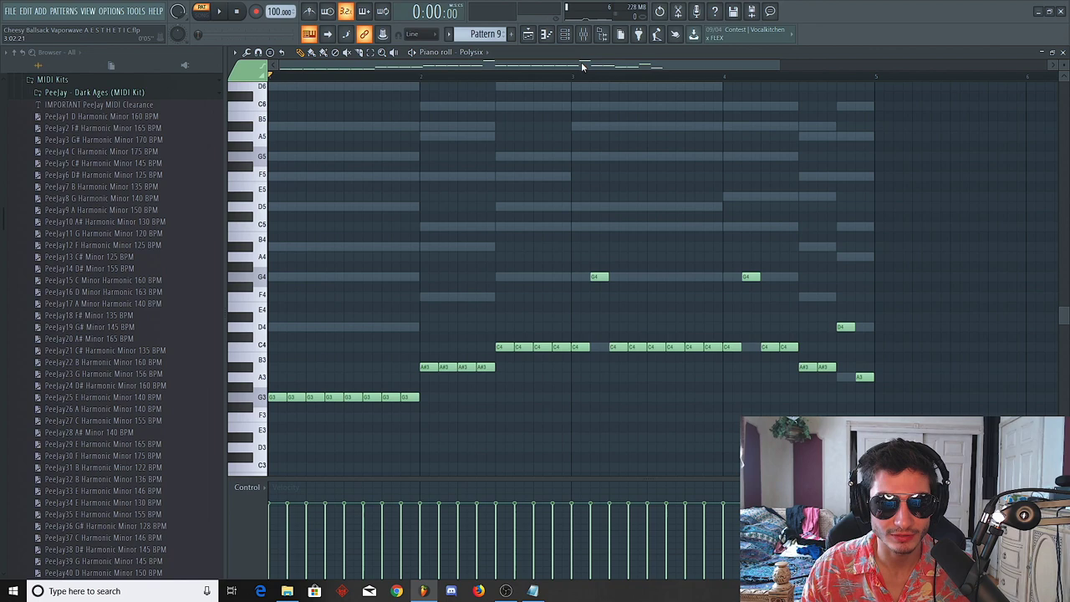
pyautogui.press('space')
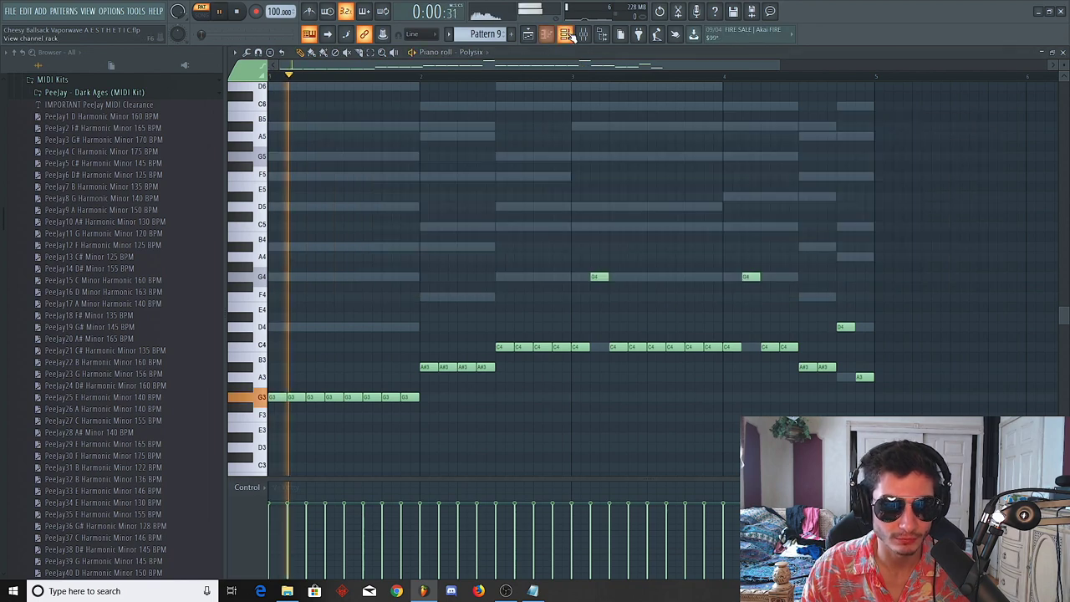
pyautogui.press('F6')
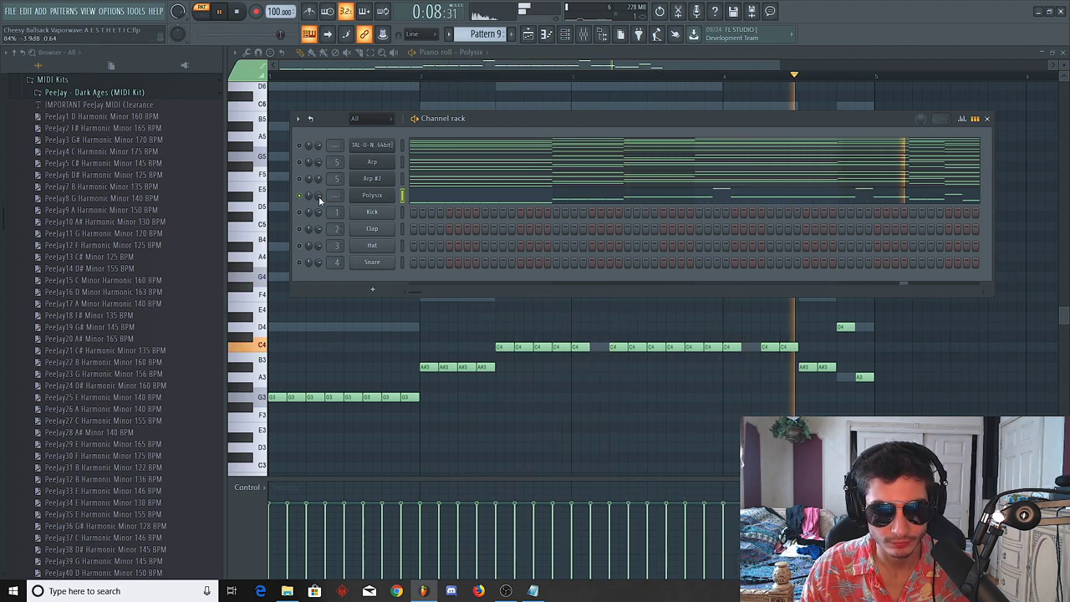
pyautogui.press('space')
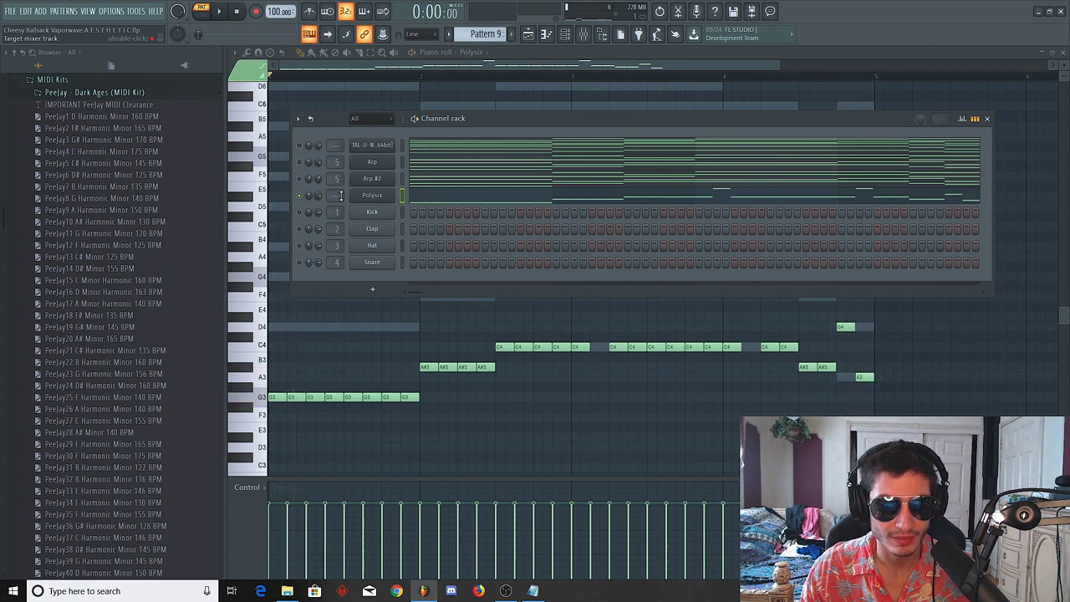